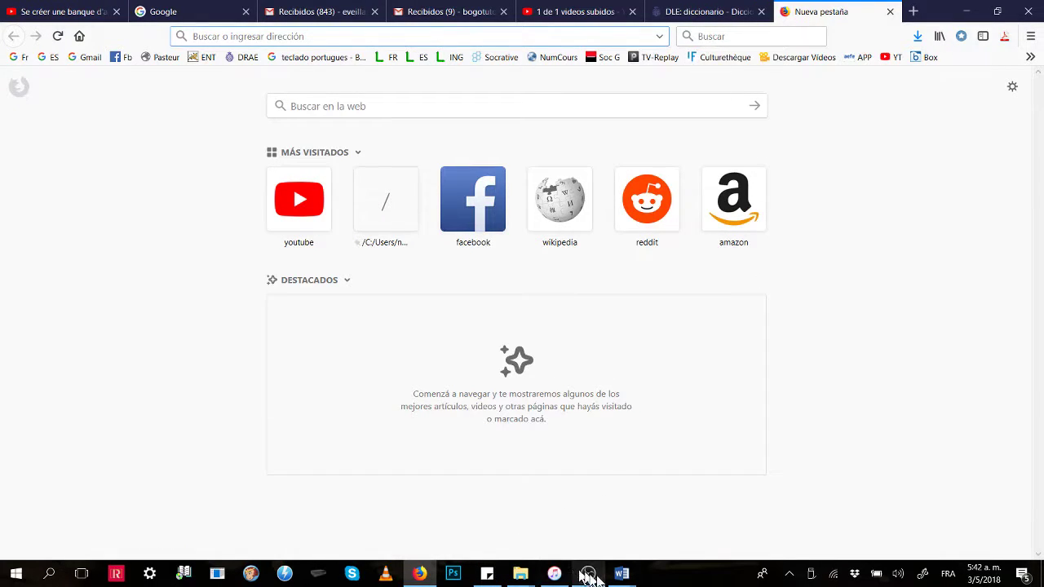
Switch to Word and bring up the La Guagua document
{"action": "mouse_move", "coordinate": [592, 576]}
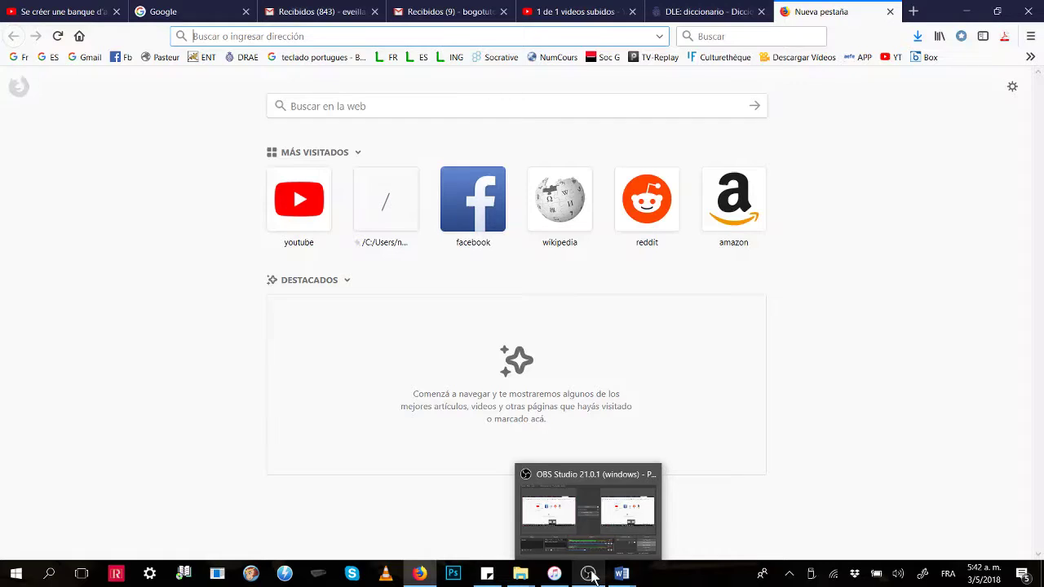
{"action": "mouse_move", "coordinate": [624, 575]}
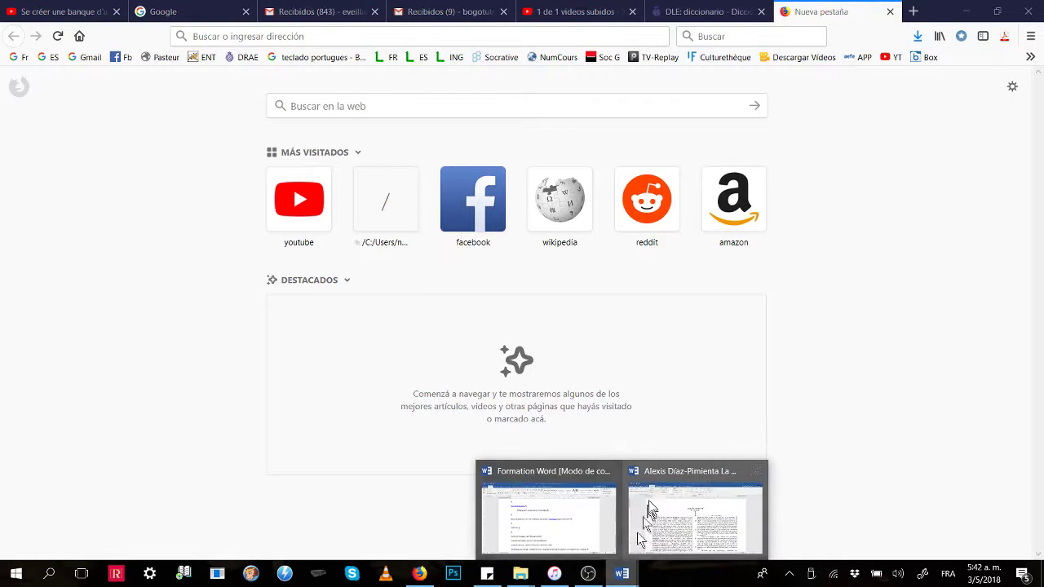
{"action": "left_click", "coordinate": [655, 495]}
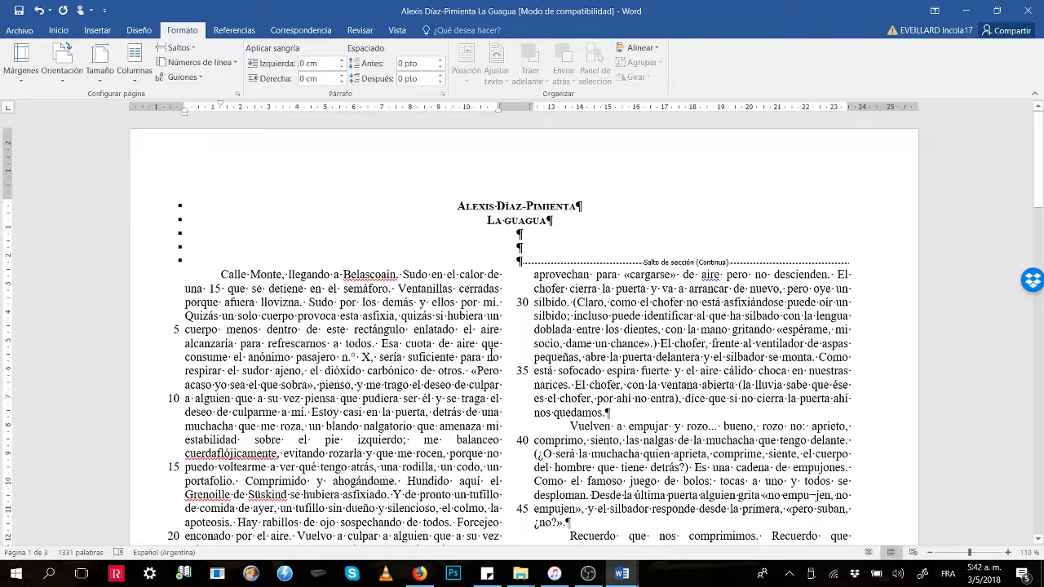
Switch to Firefox and run a Google image search for "bus png"
{"action": "left_click", "coordinate": [419, 573]}
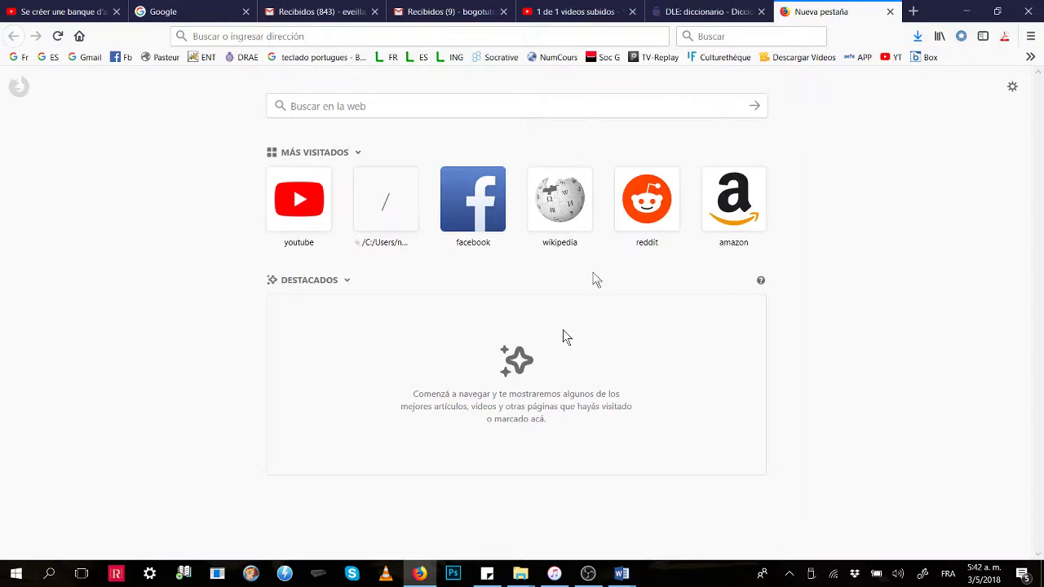
{"action": "left_click", "coordinate": [711, 35]}
{"action": "type", "text": "bus"}
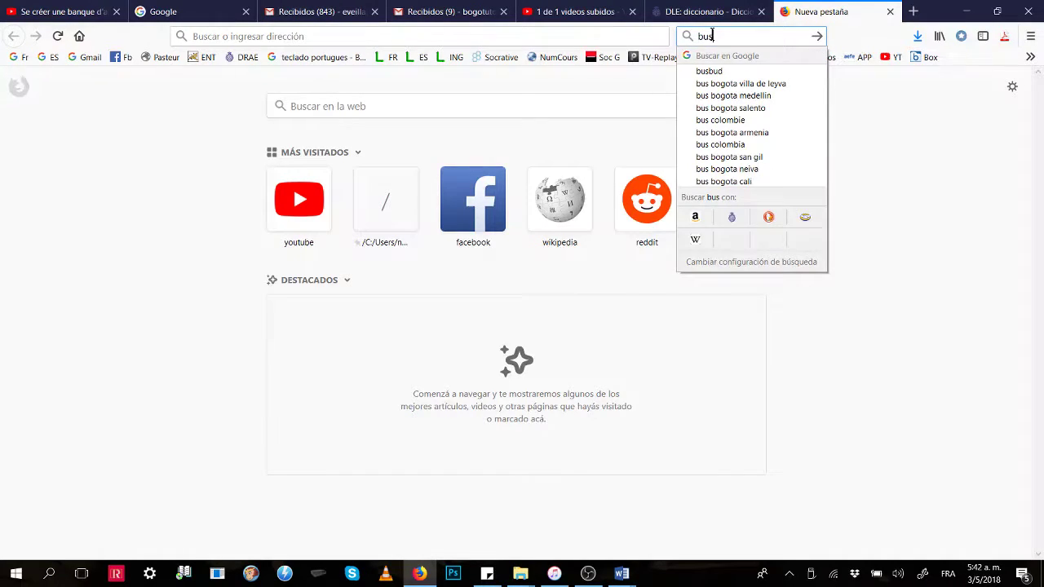
{"action": "type", "text": " png"}
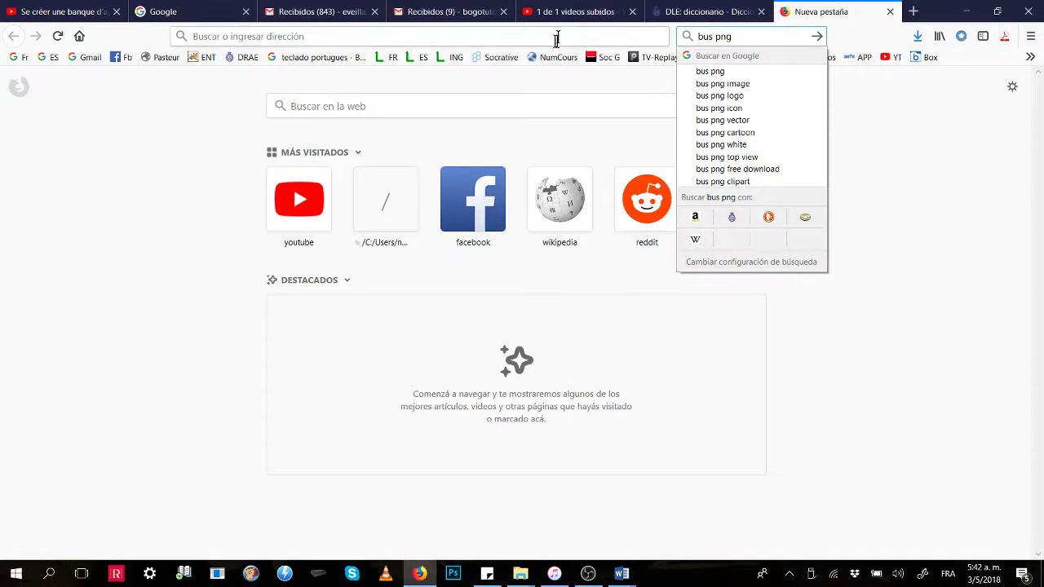
{"action": "left_click", "coordinate": [694, 158]}
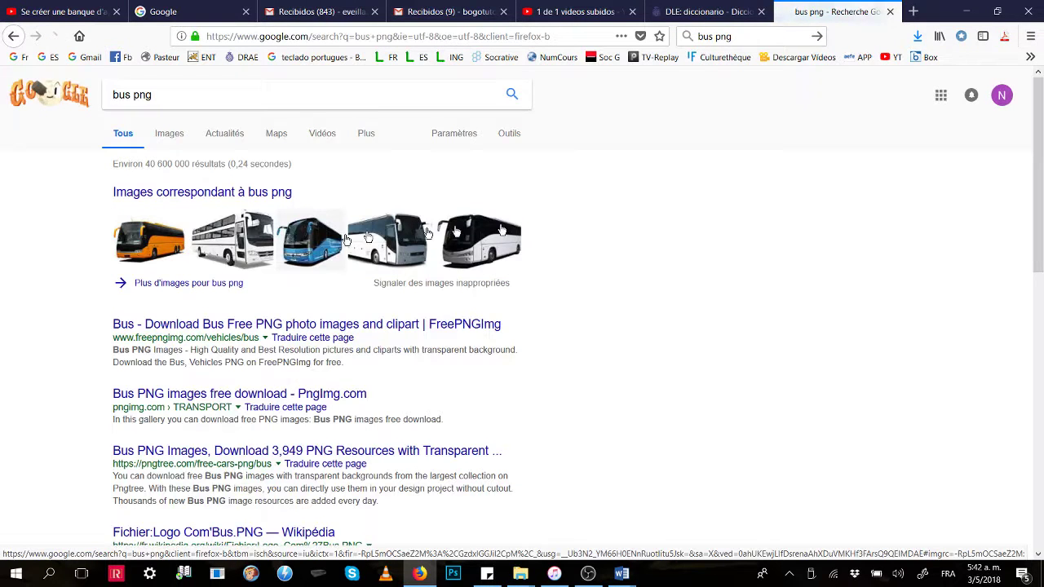
{"action": "left_click", "coordinate": [183, 137]}
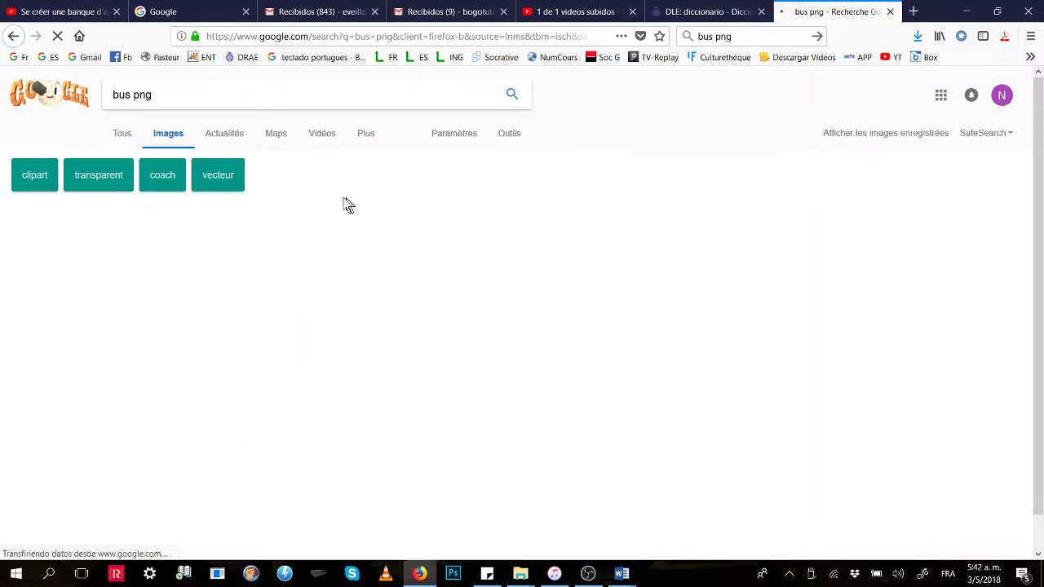
Browse the bus image results and preview the blue coach picture
{"action": "scroll", "coordinate": [582, 272], "scroll_direction": "down", "scroll_amount": 2}
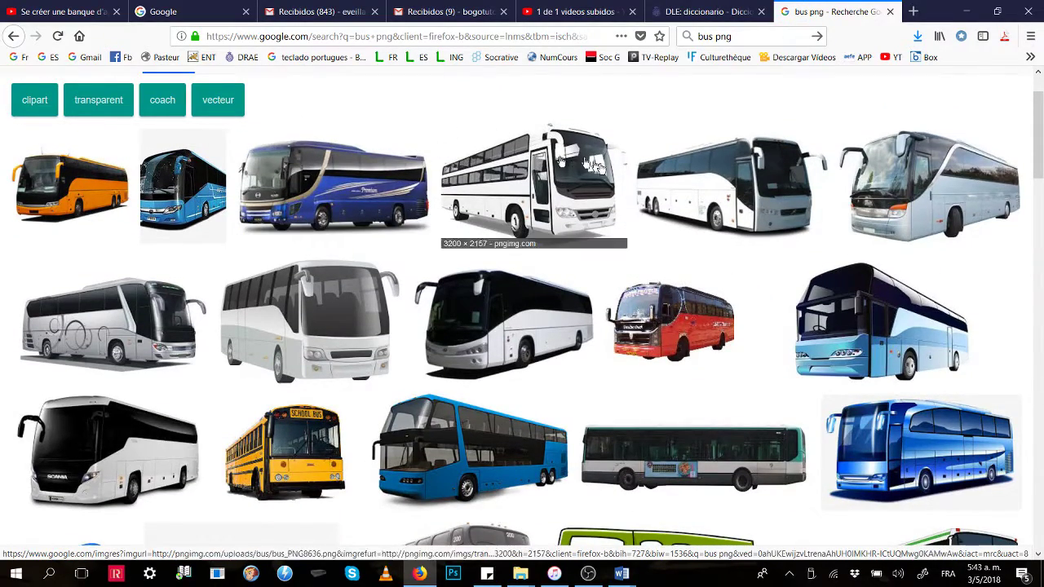
{"action": "scroll", "coordinate": [656, 248], "scroll_direction": "down", "scroll_amount": 2}
{"action": "scroll", "coordinate": [656, 249], "scroll_direction": "down", "scroll_amount": 3}
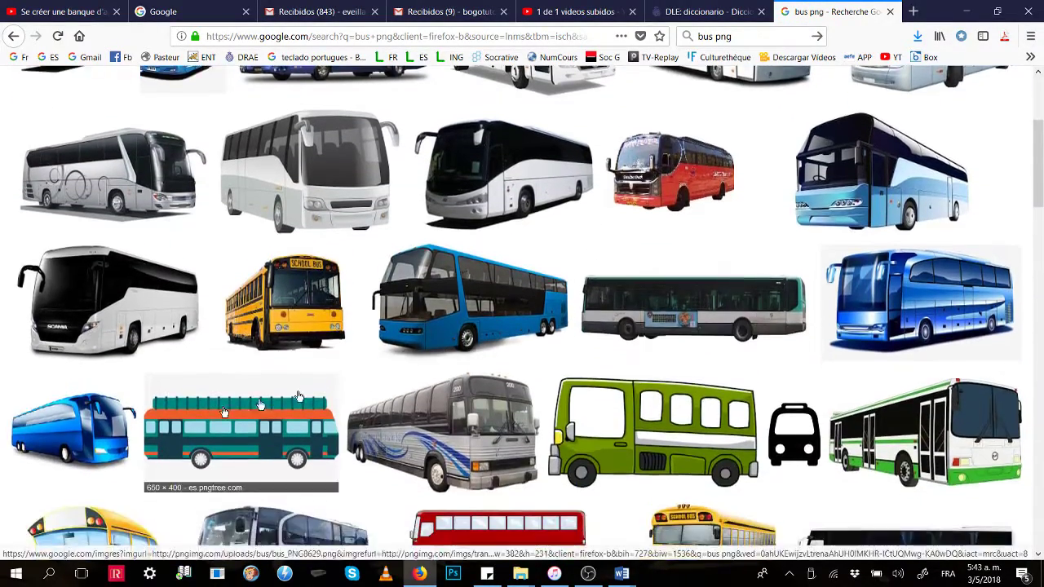
{"action": "left_click", "coordinate": [92, 439]}
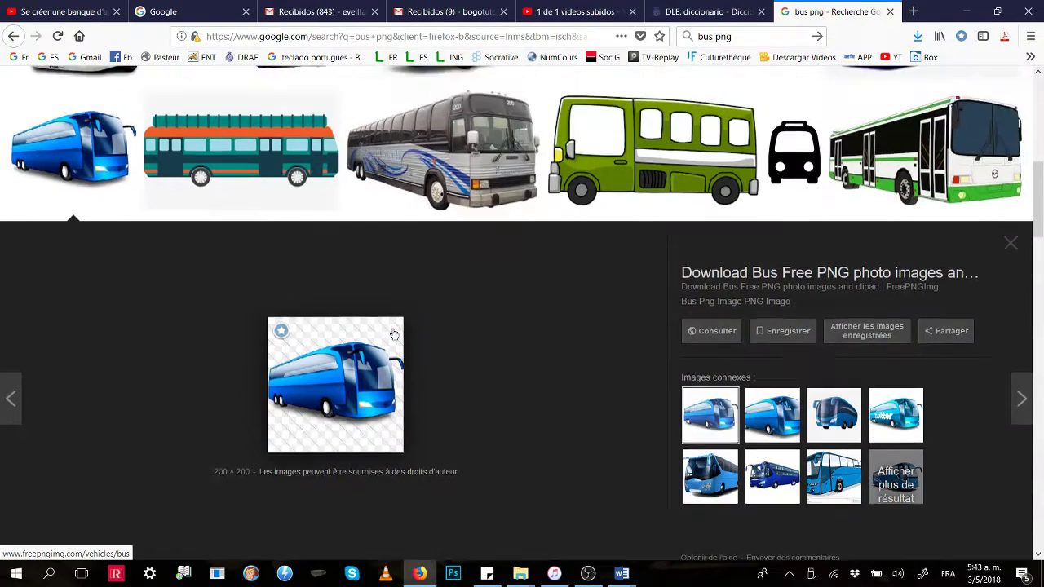
Preview the yellow school bus image and save it to the "Pour s'entrainer La Guagua" folder under its suggested name
{"action": "scroll", "coordinate": [361, 326], "scroll_direction": "up", "scroll_amount": 3}
{"action": "left_click", "coordinate": [277, 198]}
{"action": "scroll", "coordinate": [447, 336], "scroll_direction": "down", "scroll_amount": 1}
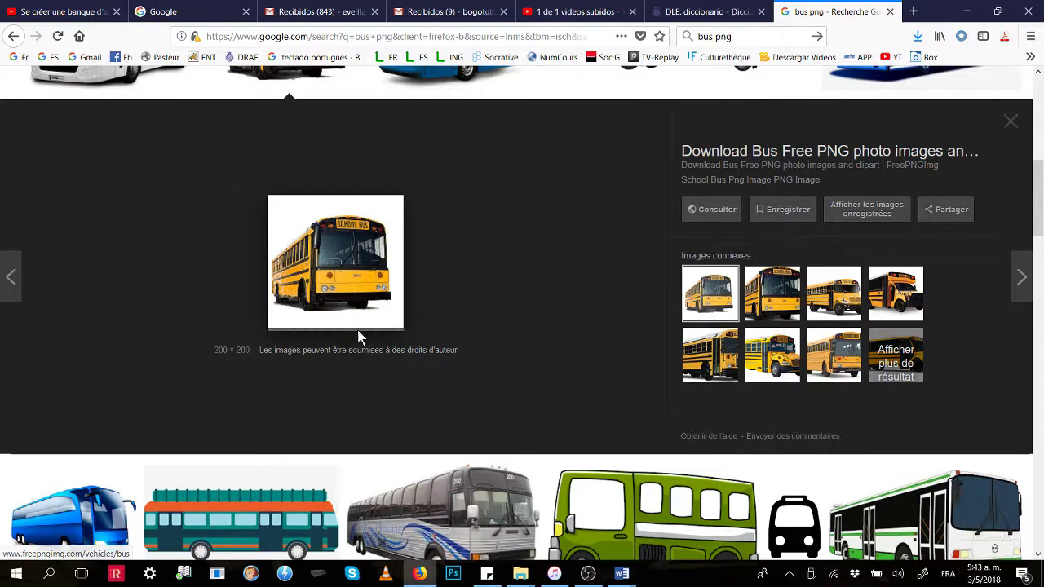
{"action": "scroll", "coordinate": [358, 335], "scroll_direction": "down", "scroll_amount": 2}
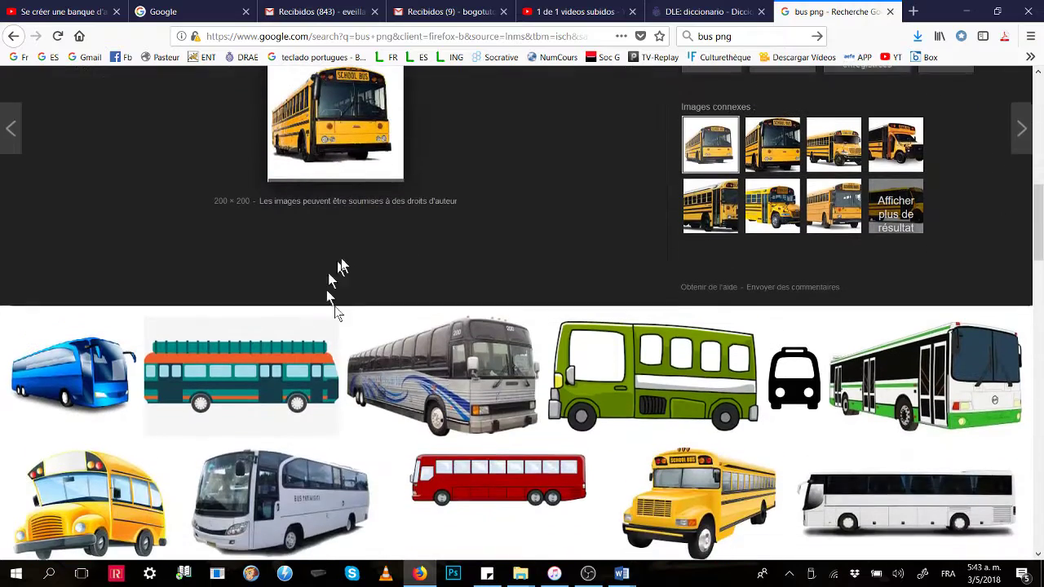
{"action": "scroll", "coordinate": [371, 249], "scroll_direction": "up", "scroll_amount": 1}
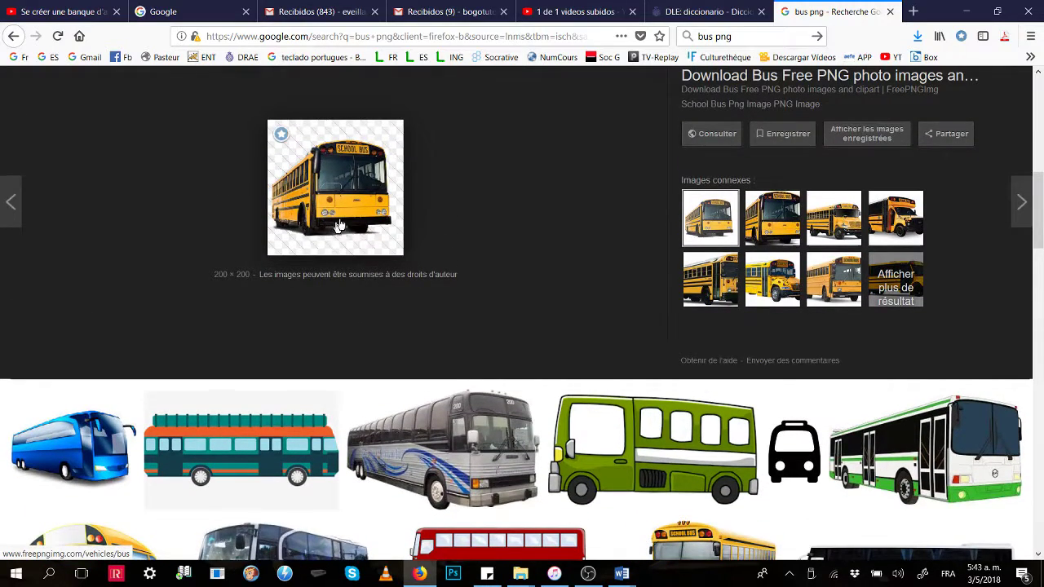
{"action": "right_click", "coordinate": [346, 189]}
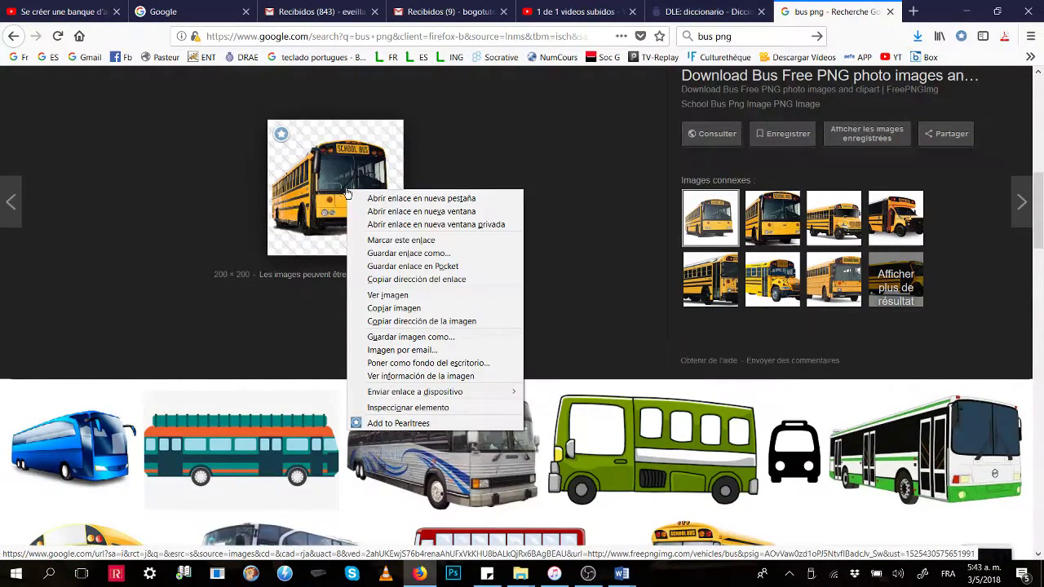
{"action": "left_click", "coordinate": [376, 336]}
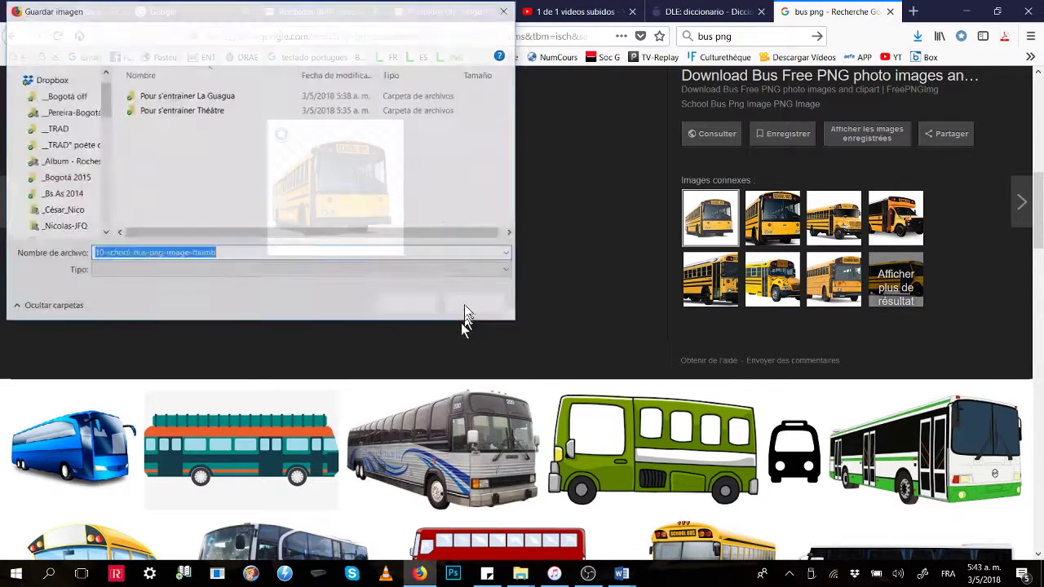
{"action": "double_click", "coordinate": [175, 95]}
{"action": "left_click", "coordinate": [403, 306]}
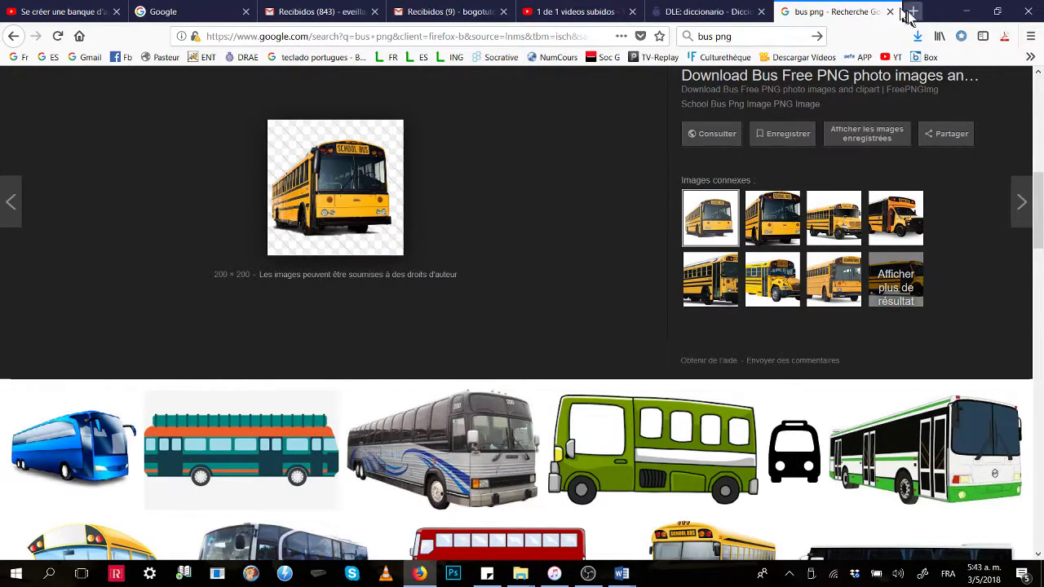
Return to the Word document and place the cursor before "doblada entre los dientes" in the second text column
{"action": "left_click", "coordinate": [970, 18]}
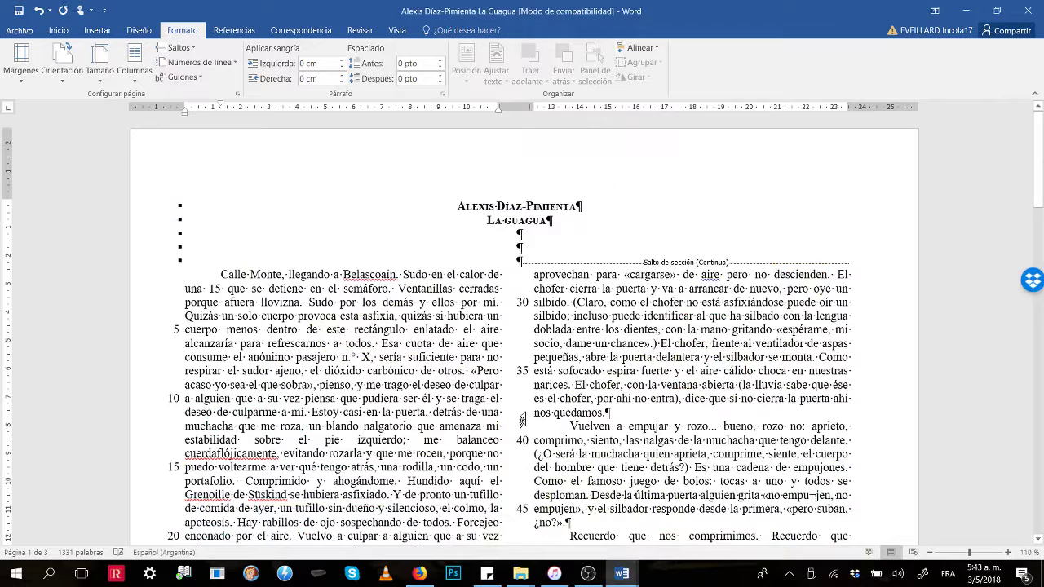
{"action": "left_click", "coordinate": [521, 419]}
{"action": "left_click", "coordinate": [530, 412]}
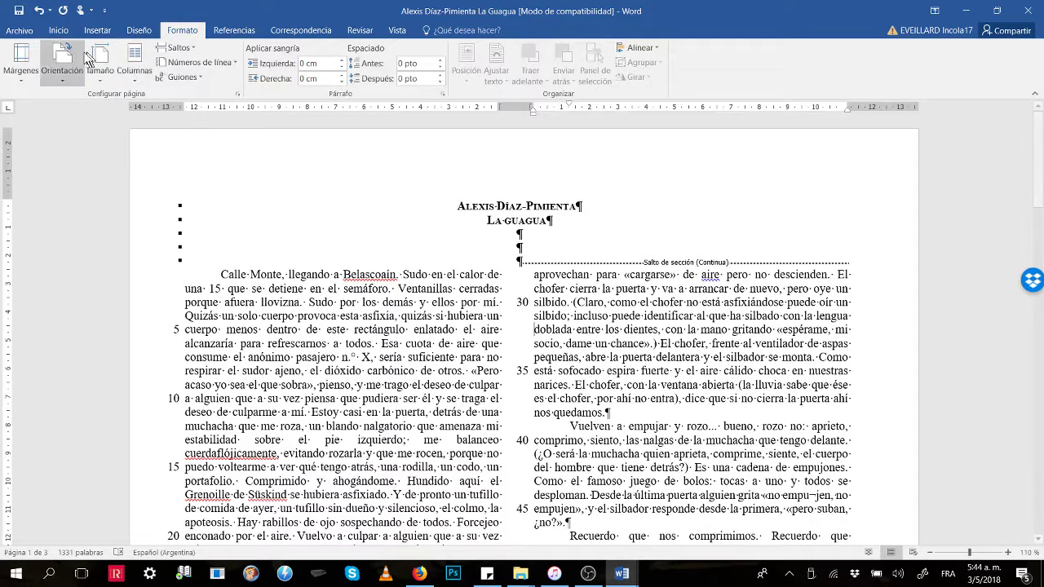
Start inserting a picture from file and browse to MES COURS_vx > _TICE > Word > Pour s'entrainer La Guagua
{"action": "left_click", "coordinate": [98, 30]}
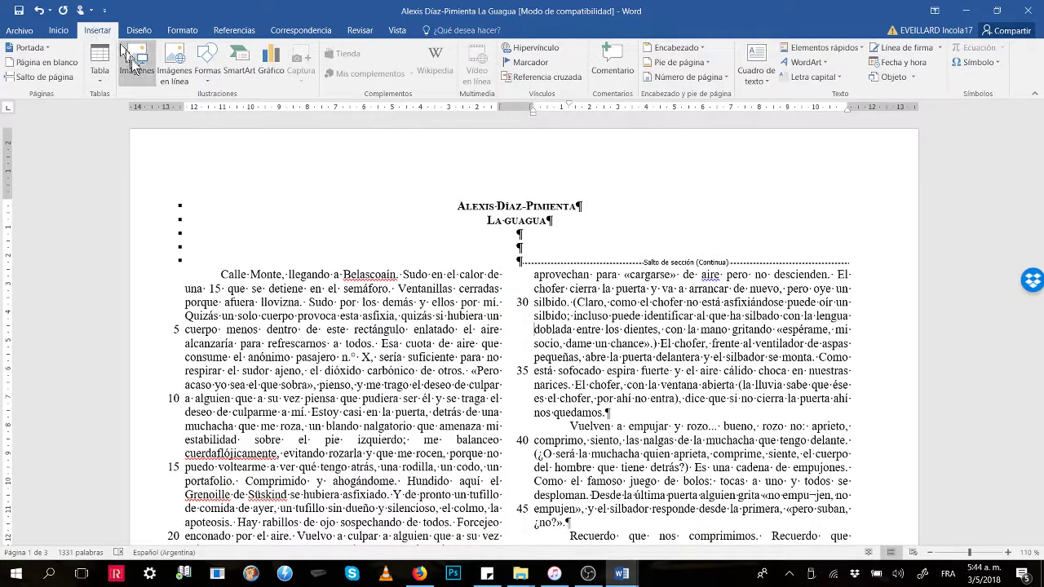
{"action": "left_click", "coordinate": [131, 76]}
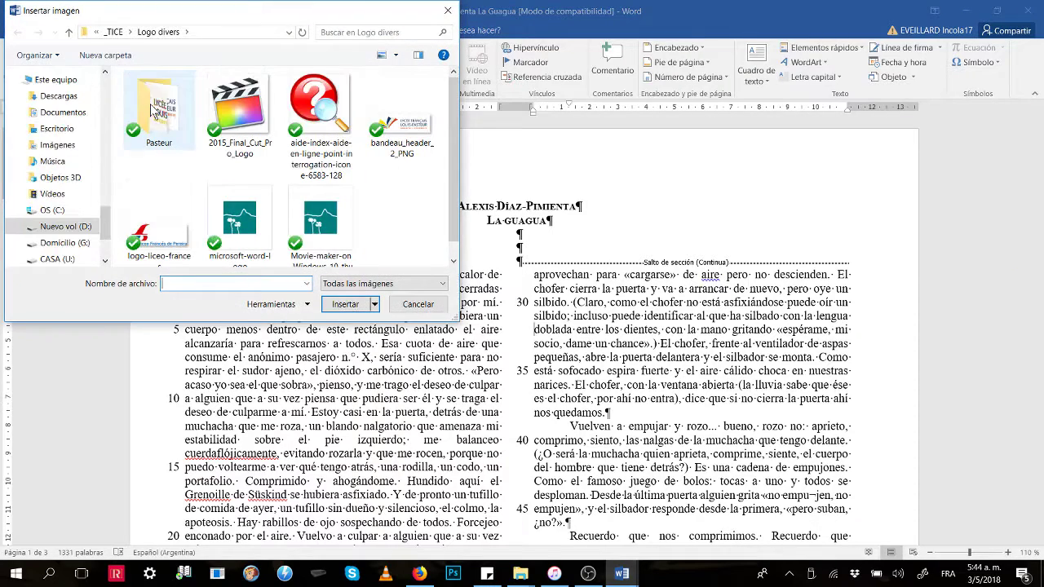
{"action": "left_click_drag", "start_coordinate": [106, 241], "coordinate": [110, 184]}
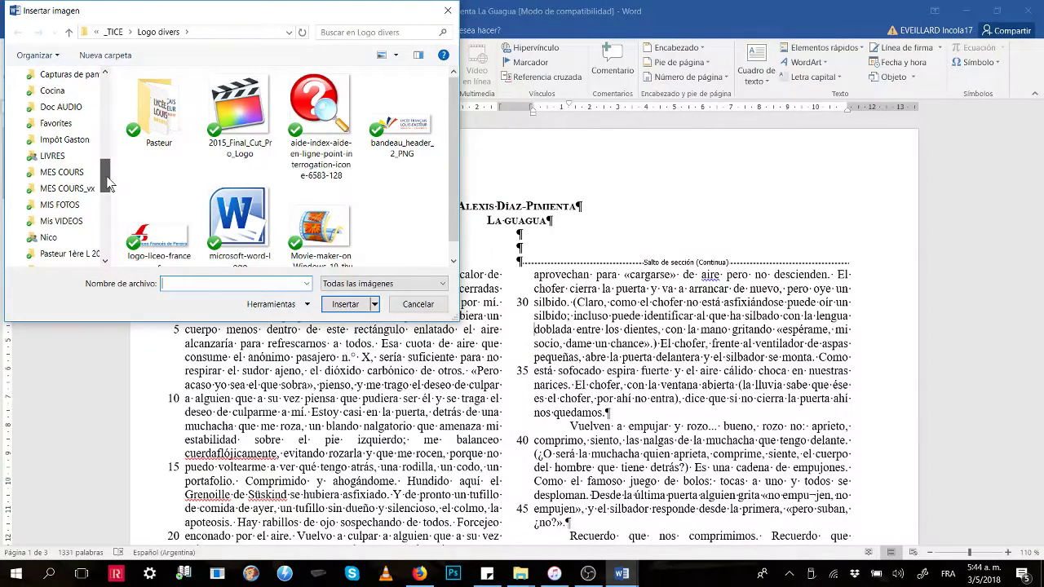
{"action": "left_click", "coordinate": [62, 172]}
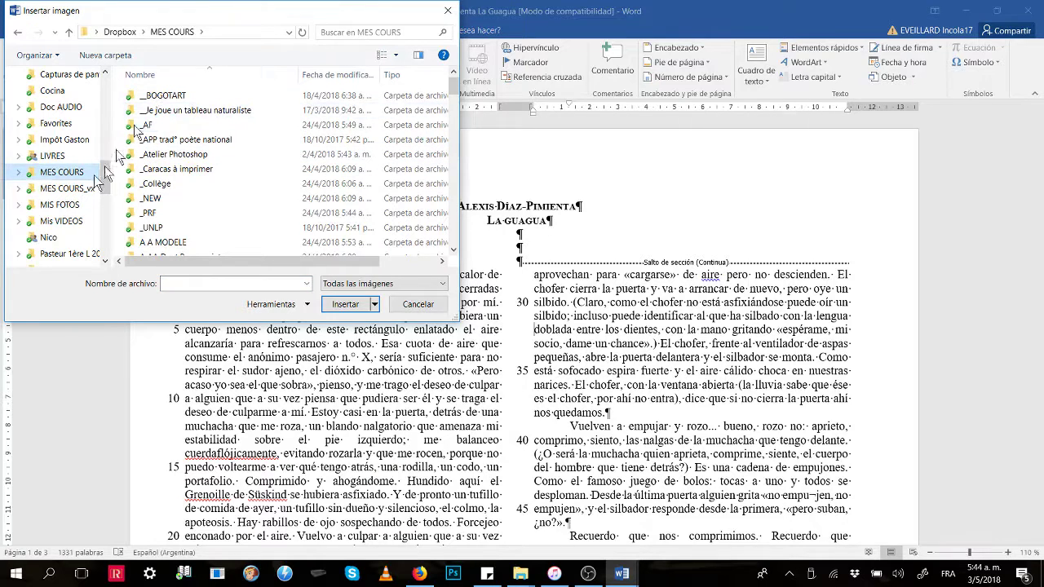
{"action": "left_click", "coordinate": [81, 189]}
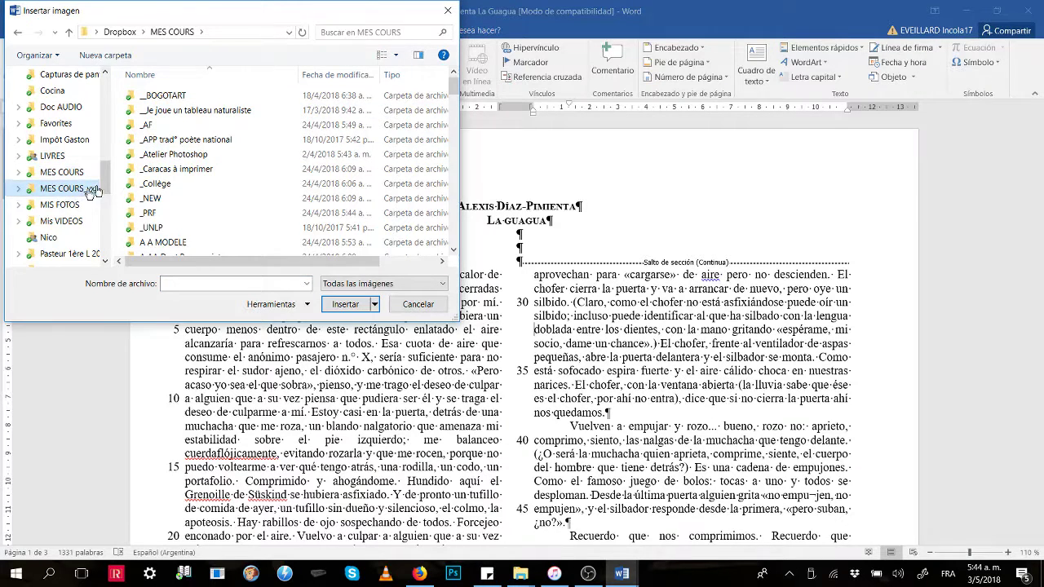
{"action": "double_click", "coordinate": [147, 96]}
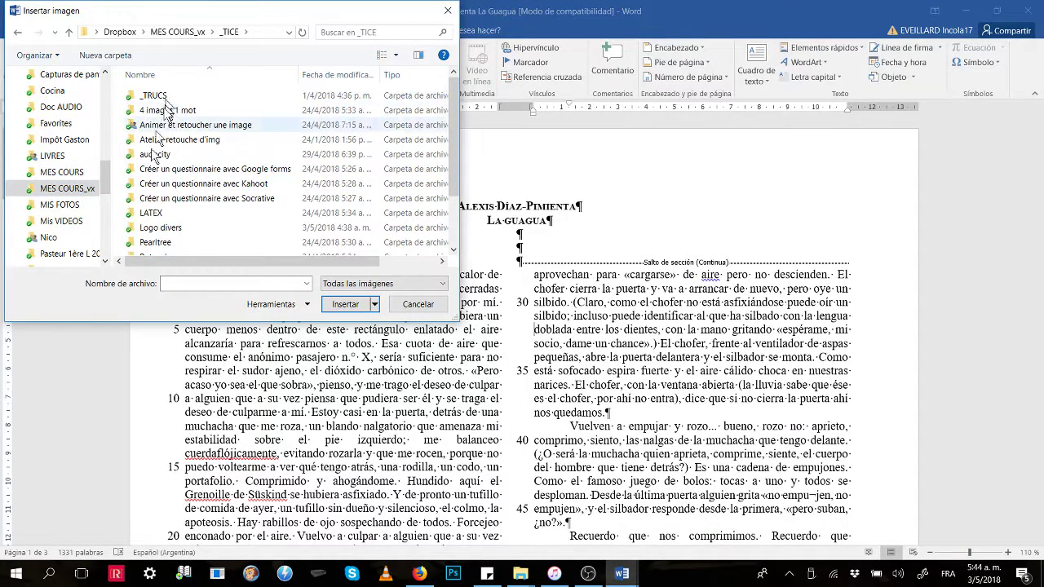
{"action": "scroll", "coordinate": [163, 180], "scroll_direction": "down", "scroll_amount": 2}
{"action": "left_click", "coordinate": [151, 248]}
{"action": "double_click", "coordinate": [153, 249]}
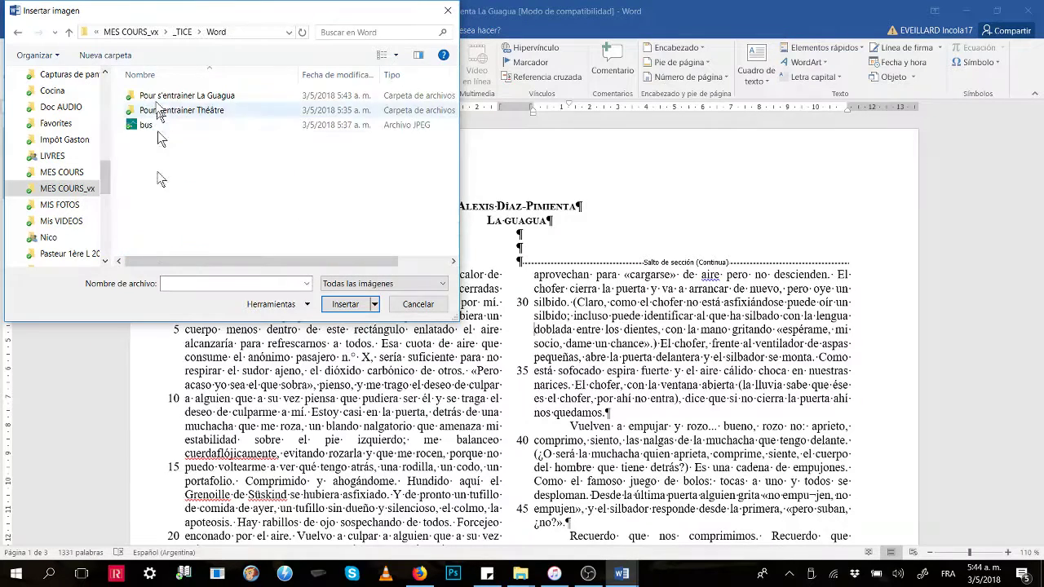
{"action": "double_click", "coordinate": [163, 96]}
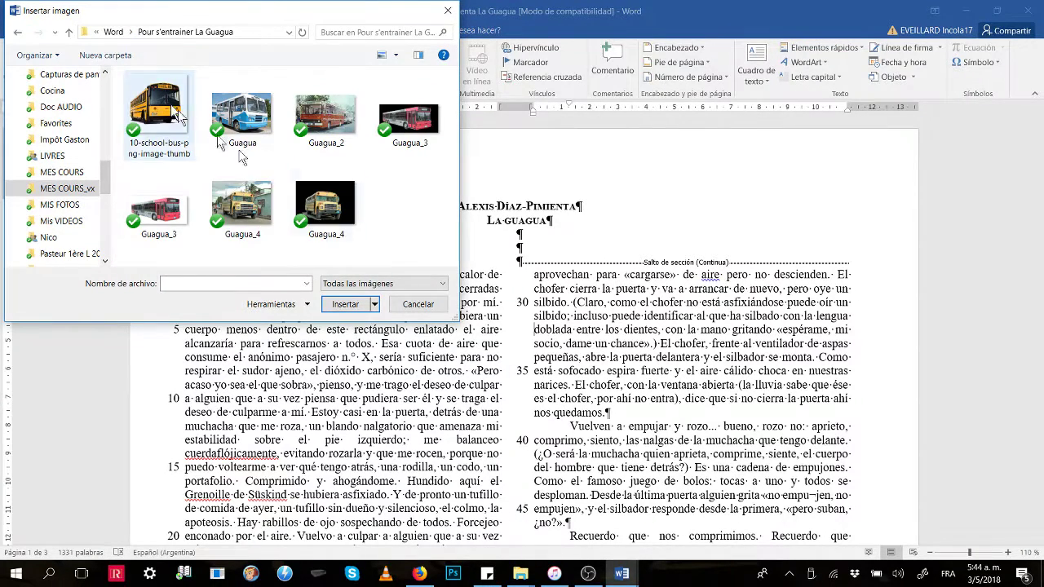
Try the black-background Guagua_3 picture at the cursor and remove it again
{"action": "left_click", "coordinate": [421, 121]}
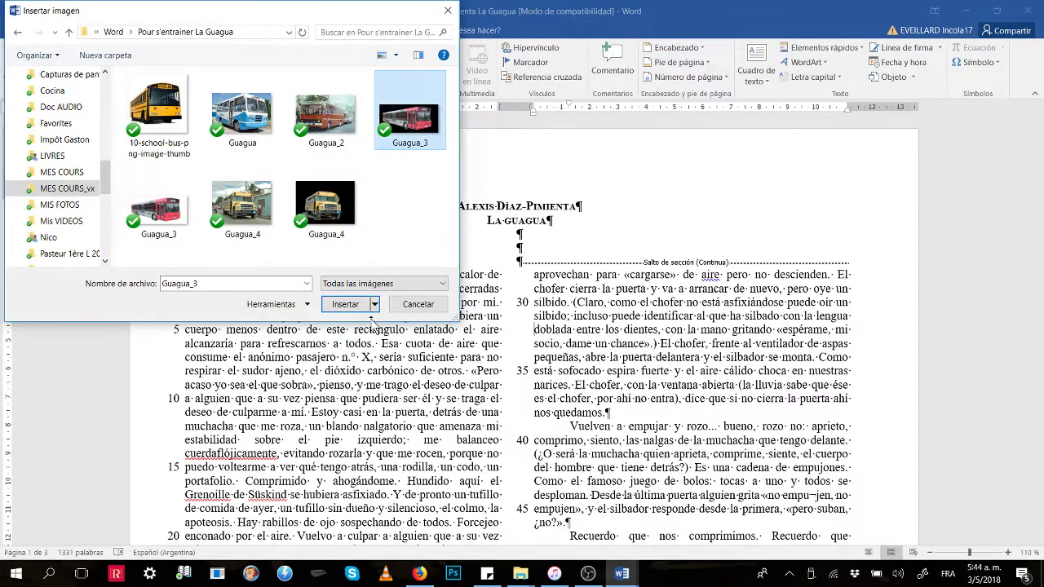
{"action": "left_click", "coordinate": [345, 304]}
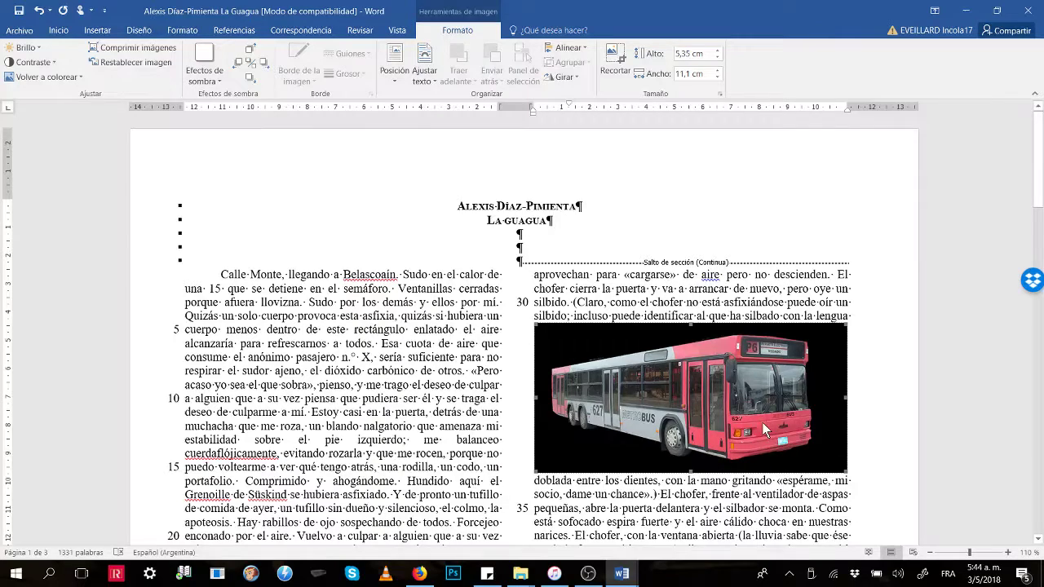
{"action": "key", "text": "Delete"}
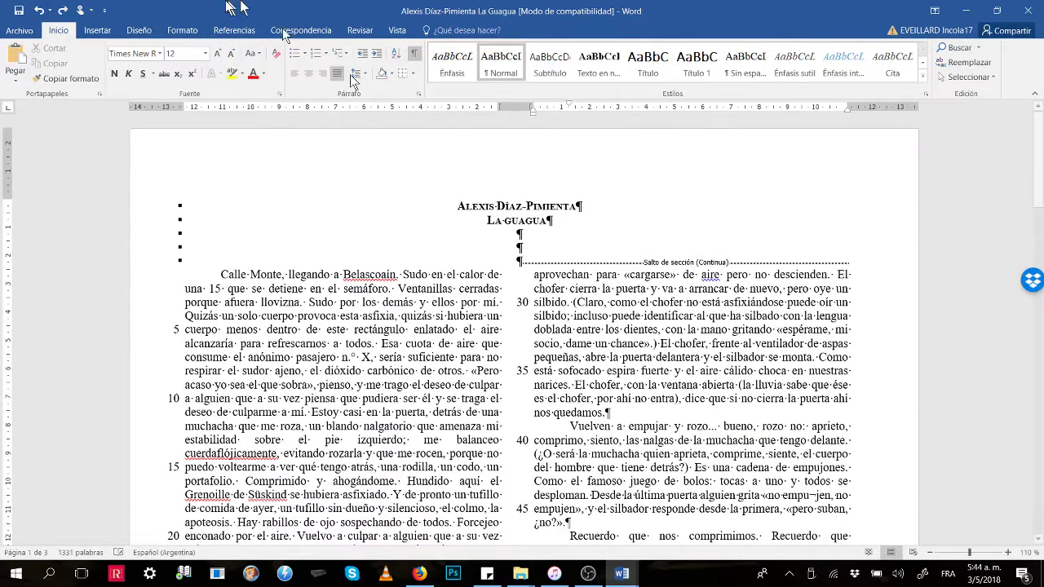
Insert the white-background Guagua_3 picture before "doblada entre los dientes" and leave the picture selected
{"action": "left_click", "coordinate": [19, 31]}
{"action": "left_click", "coordinate": [23, 30]}
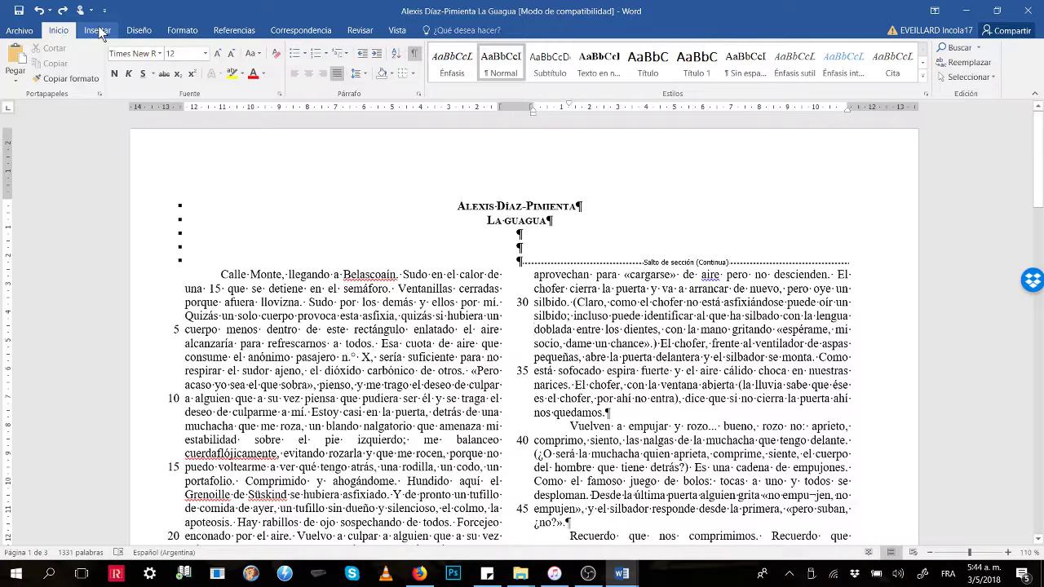
{"action": "left_click", "coordinate": [99, 32]}
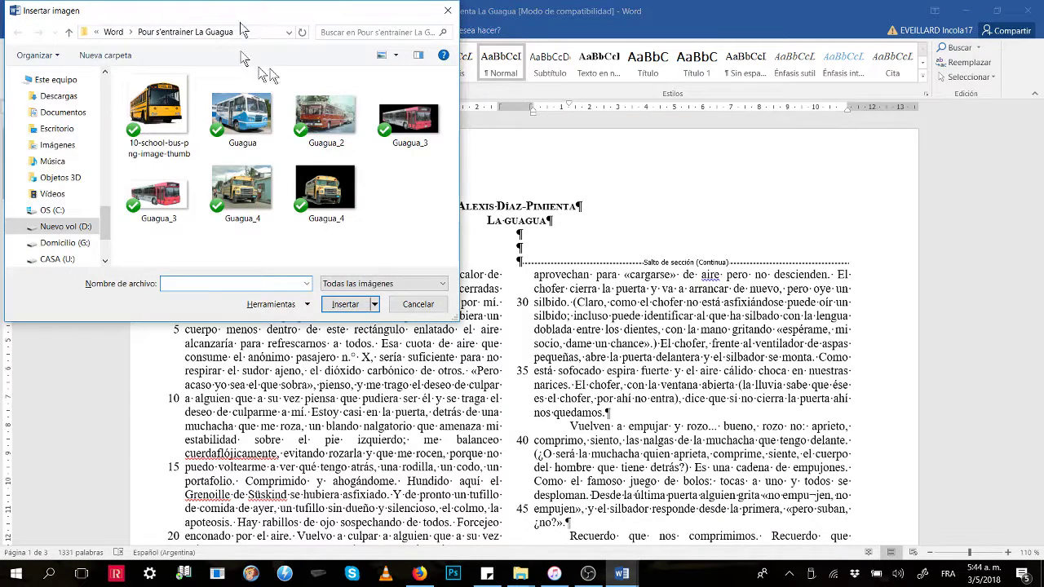
{"action": "left_click", "coordinate": [159, 196]}
{"action": "left_click", "coordinate": [345, 304]}
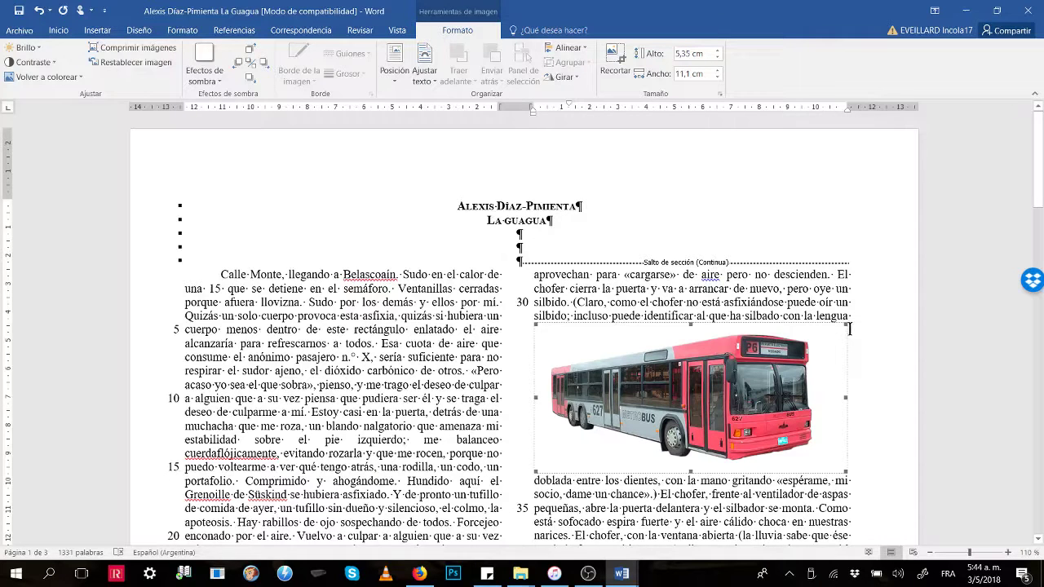
{"action": "left_click", "coordinate": [686, 304]}
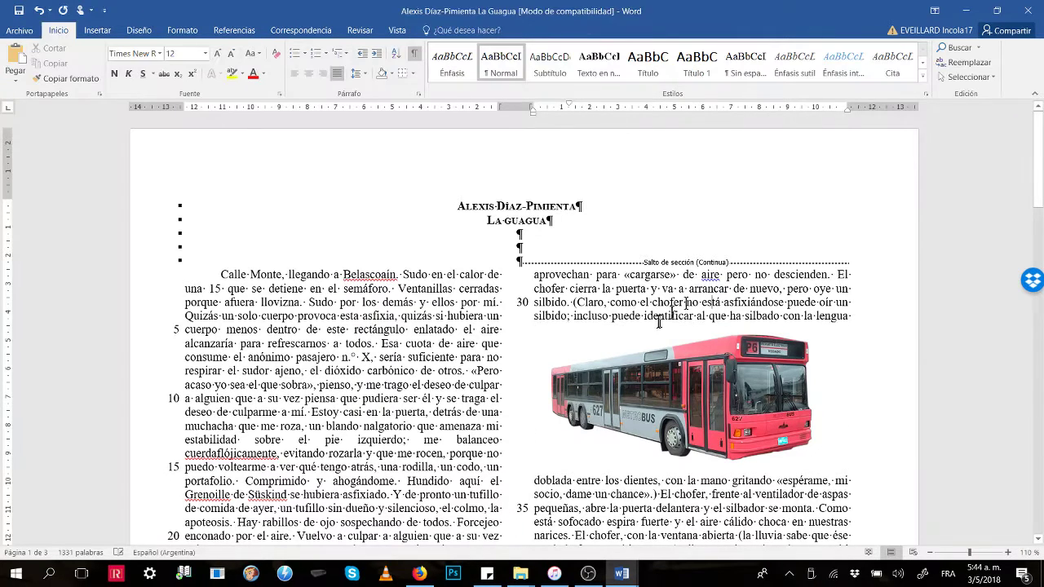
{"action": "left_click", "coordinate": [649, 369]}
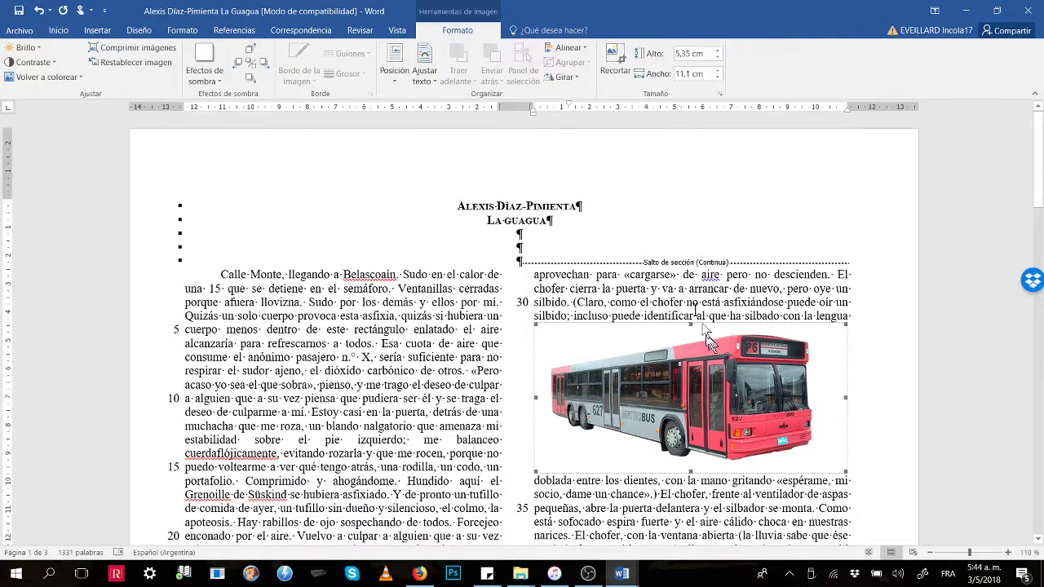
Change the bus picture's text wrapping from in line to tight (Estrecho) in the advanced layout options
{"action": "left_click", "coordinate": [691, 305]}
{"action": "left_click", "coordinate": [756, 381]}
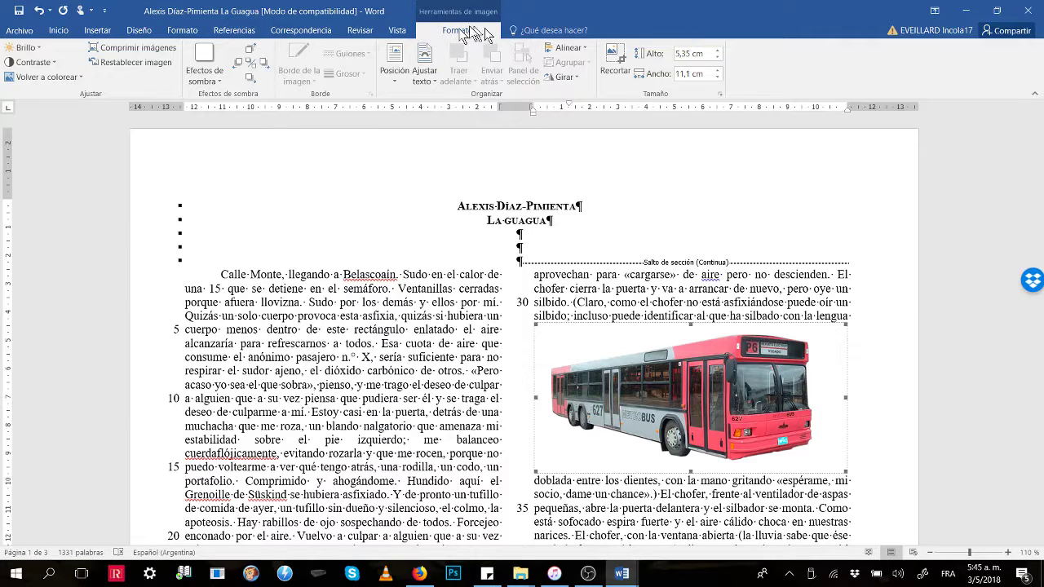
{"action": "left_click", "coordinate": [394, 84]}
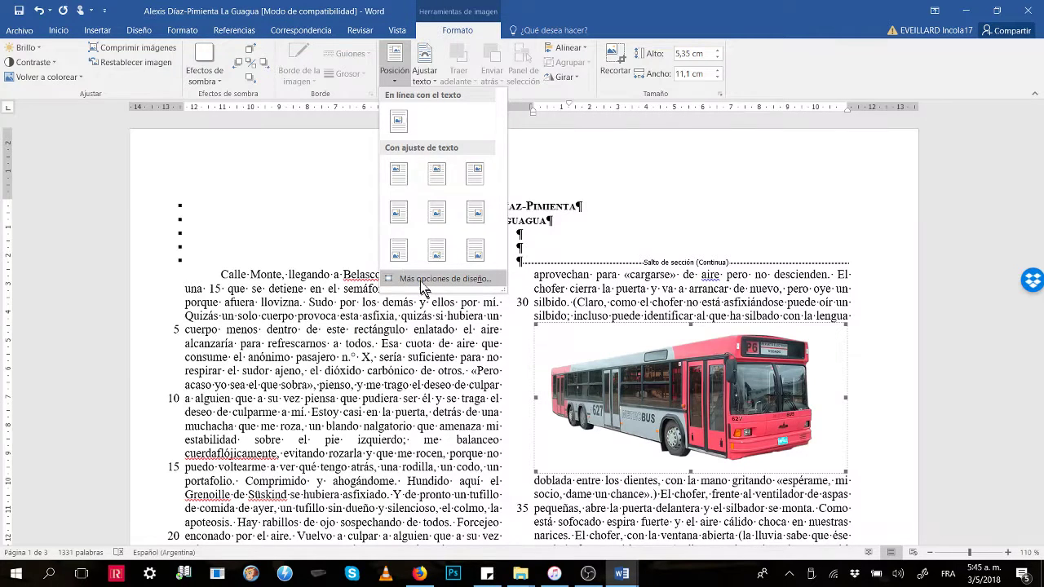
{"action": "left_click", "coordinate": [420, 280]}
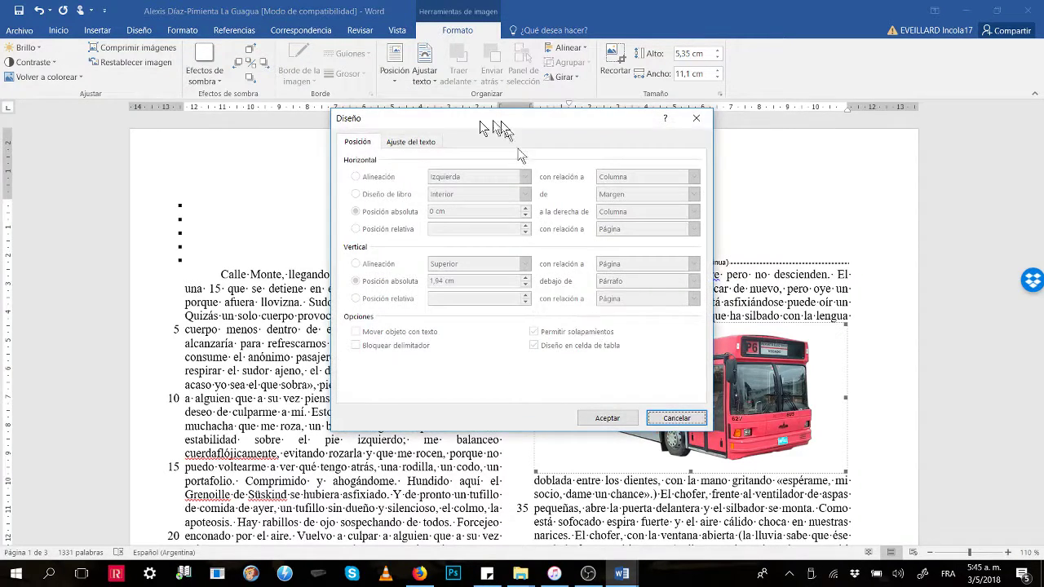
{"action": "left_click", "coordinate": [413, 144]}
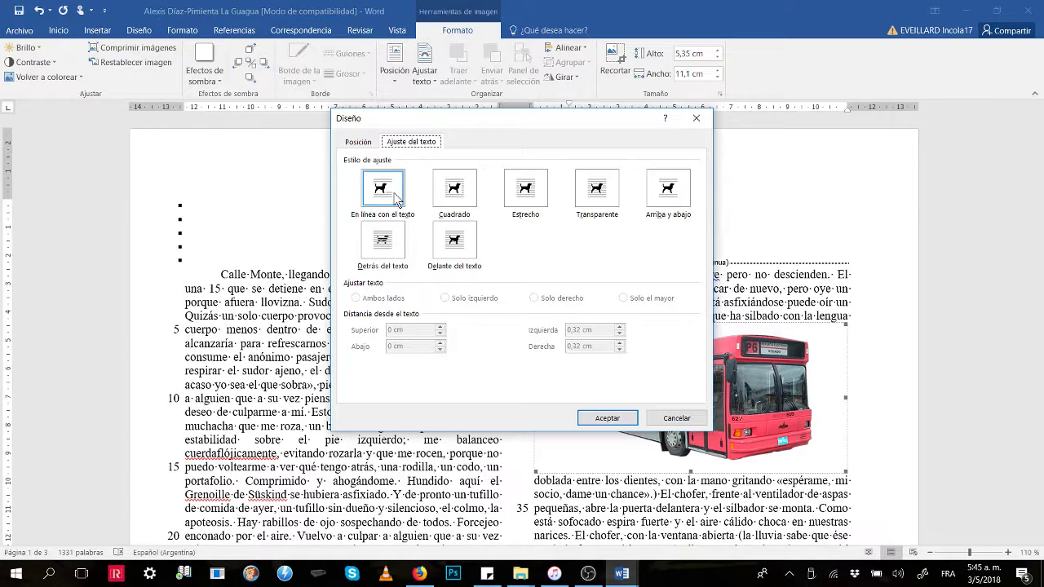
{"action": "left_click", "coordinate": [461, 192]}
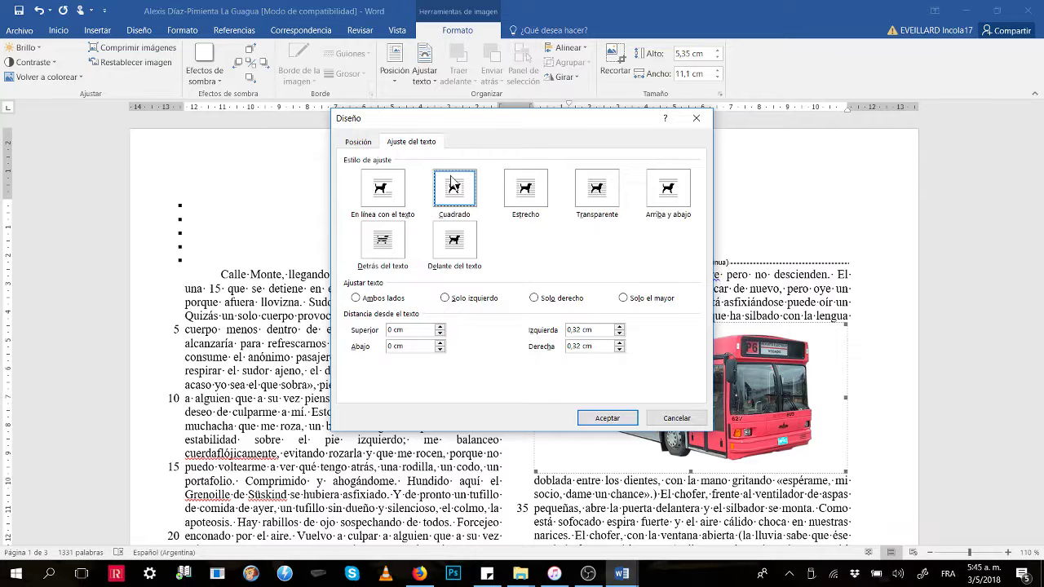
{"action": "left_click", "coordinate": [523, 193]}
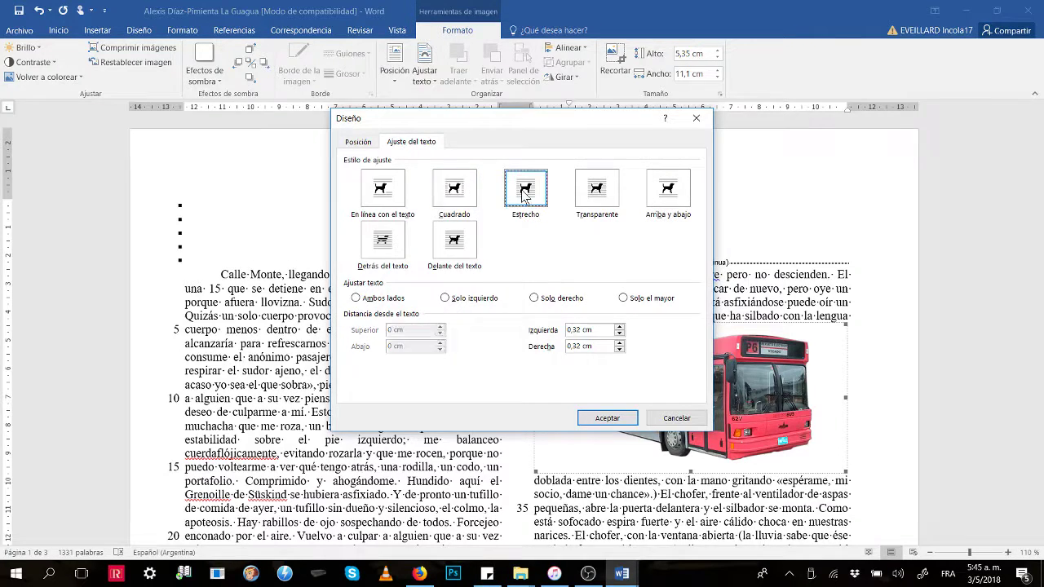
{"action": "left_click", "coordinate": [606, 418]}
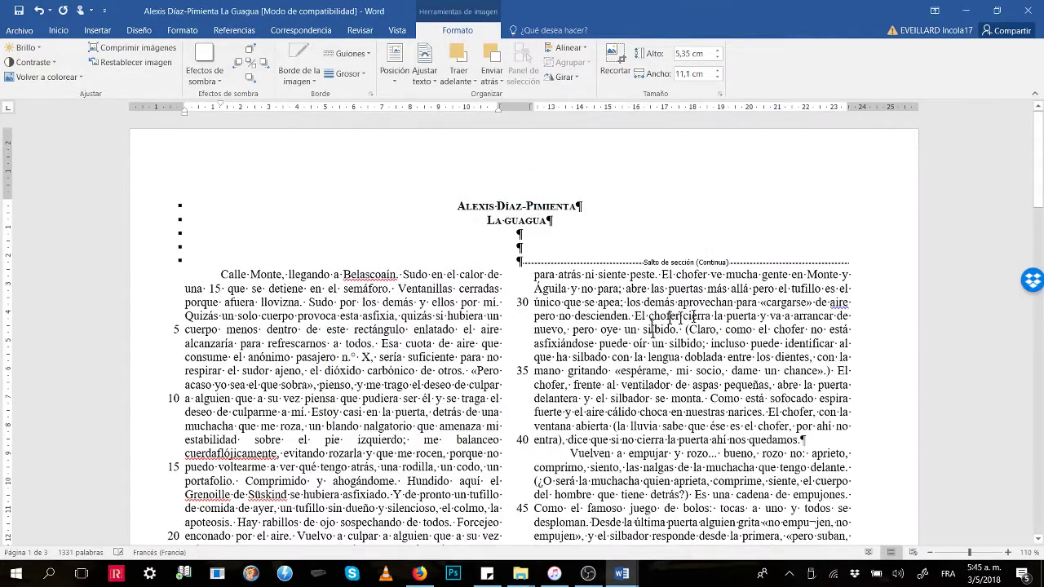
Move the bus picture up to the middle of the first page so it straddles the two text columns, and deselect it
{"action": "scroll", "coordinate": [665, 324], "scroll_direction": "down", "scroll_amount": 5}
{"action": "left_click_drag", "start_coordinate": [445, 328], "coordinate": [582, 160]}
{"action": "scroll", "coordinate": [534, 234], "scroll_direction": "up", "scroll_amount": 2}
{"action": "scroll", "coordinate": [534, 235], "scroll_direction": "up", "scroll_amount": 2}
{"action": "left_click_drag", "start_coordinate": [484, 285], "coordinate": [538, 206]}
{"action": "scroll", "coordinate": [507, 244], "scroll_direction": "up", "scroll_amount": 4}
{"action": "scroll", "coordinate": [537, 206], "scroll_direction": "up", "scroll_amount": 3}
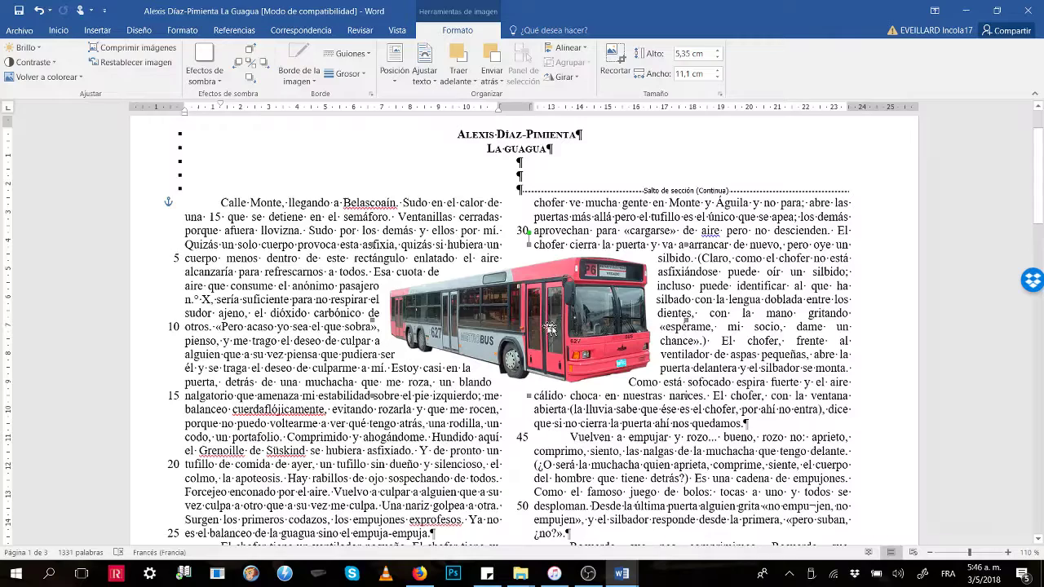
{"action": "left_click", "coordinate": [654, 249]}
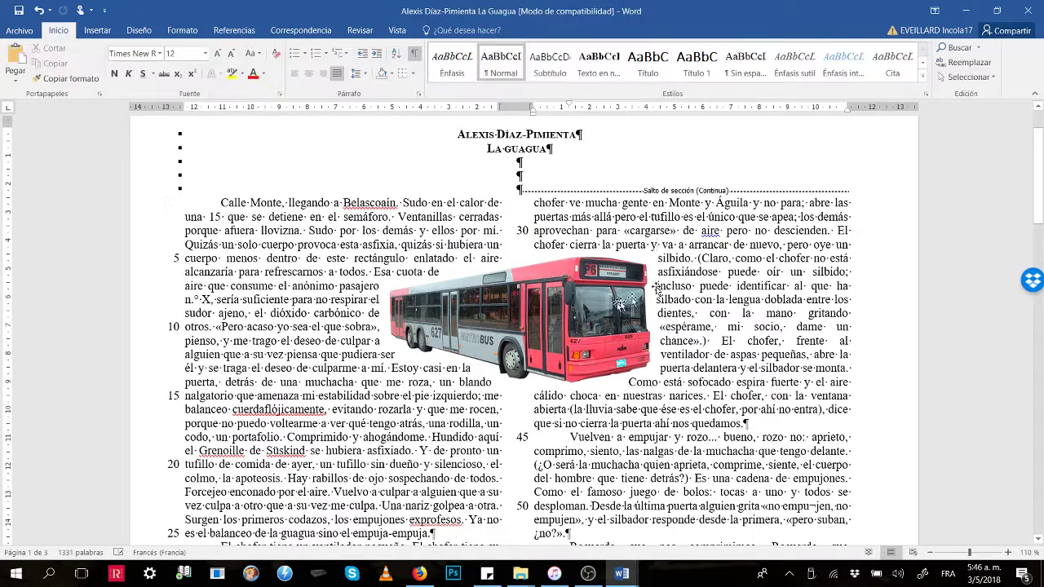
Enlarge the bus picture proportionally to about 6.7 by 13.9 cm and reposition it slightly lower between the two columns
{"action": "left_click_drag", "start_coordinate": [595, 310], "coordinate": [581, 328]}
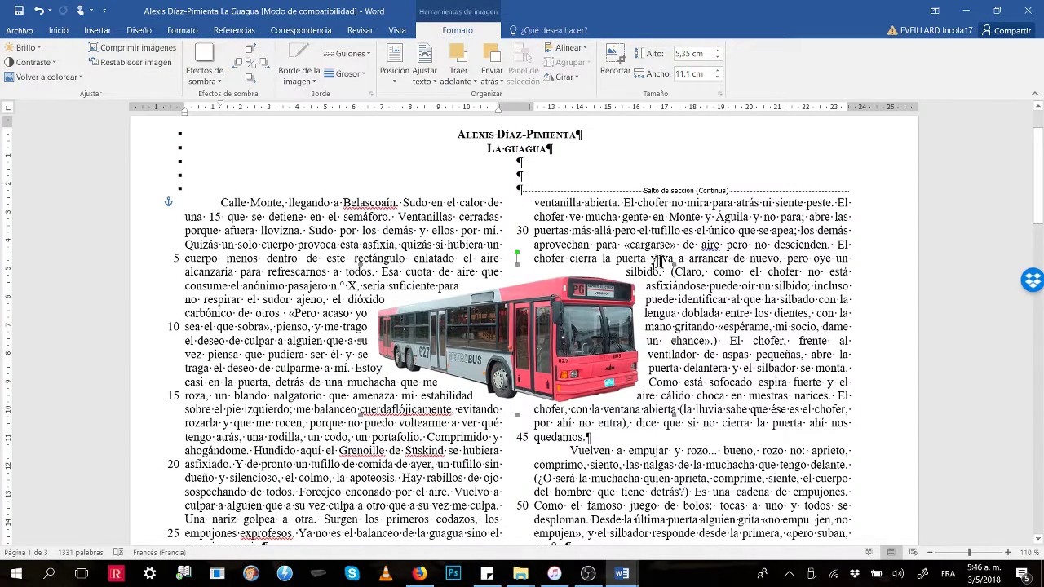
{"action": "left_click_drag", "start_coordinate": [679, 257], "coordinate": [708, 238]}
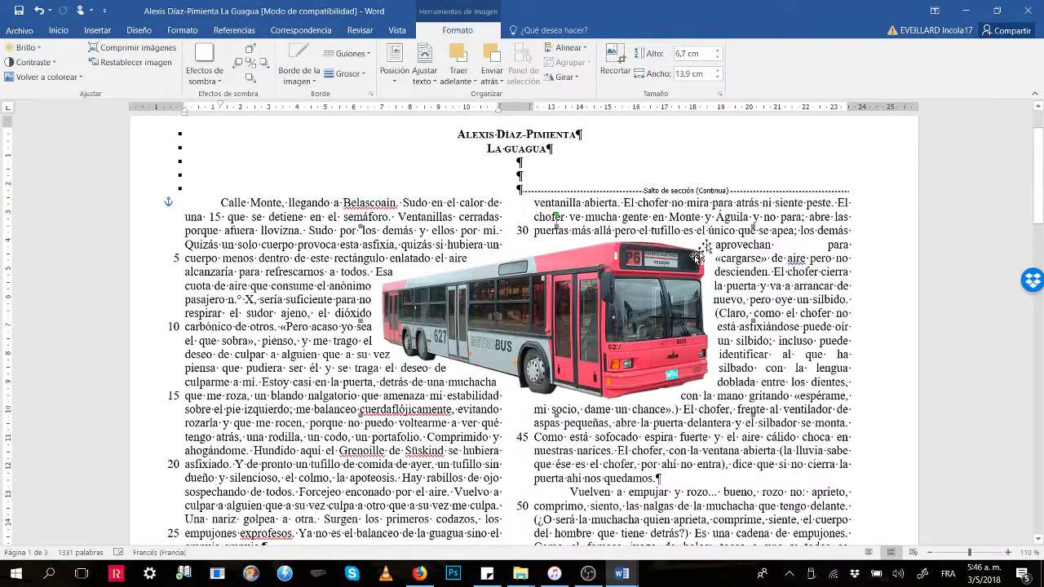
{"action": "left_click_drag", "start_coordinate": [627, 292], "coordinate": [610, 342]}
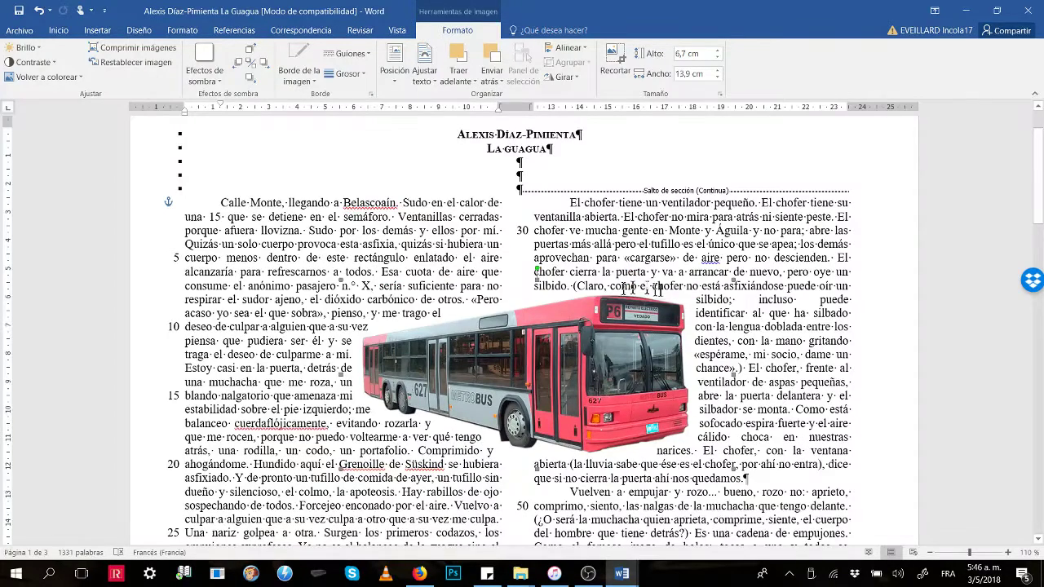
Rotate the bus picture counterclockwise so the bus climbs steeply toward its front end
{"action": "scroll", "coordinate": [656, 343], "scroll_direction": "up", "scroll_amount": 2}
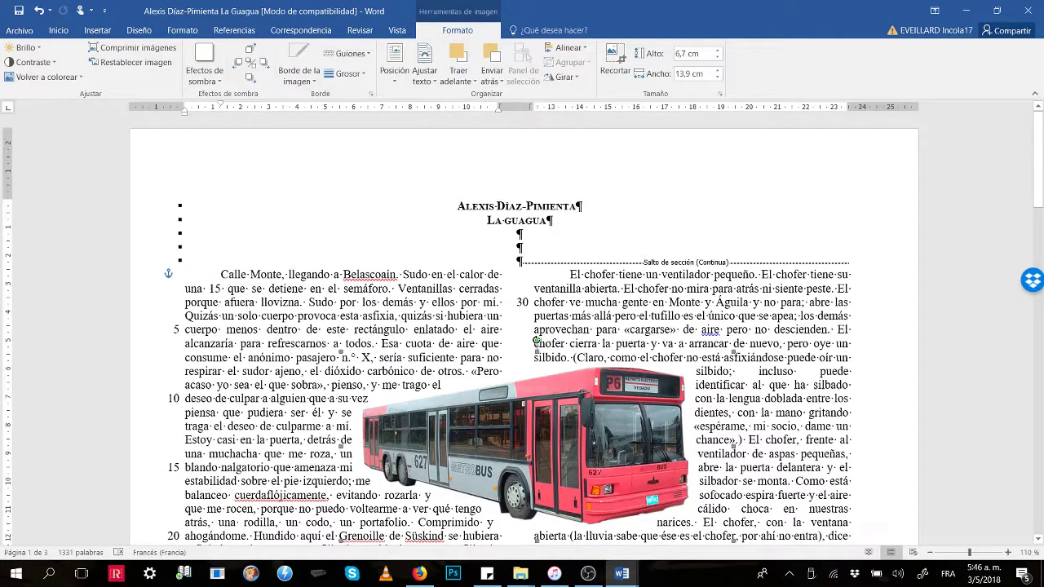
{"action": "left_click_drag", "start_coordinate": [536, 338], "coordinate": [512, 357]}
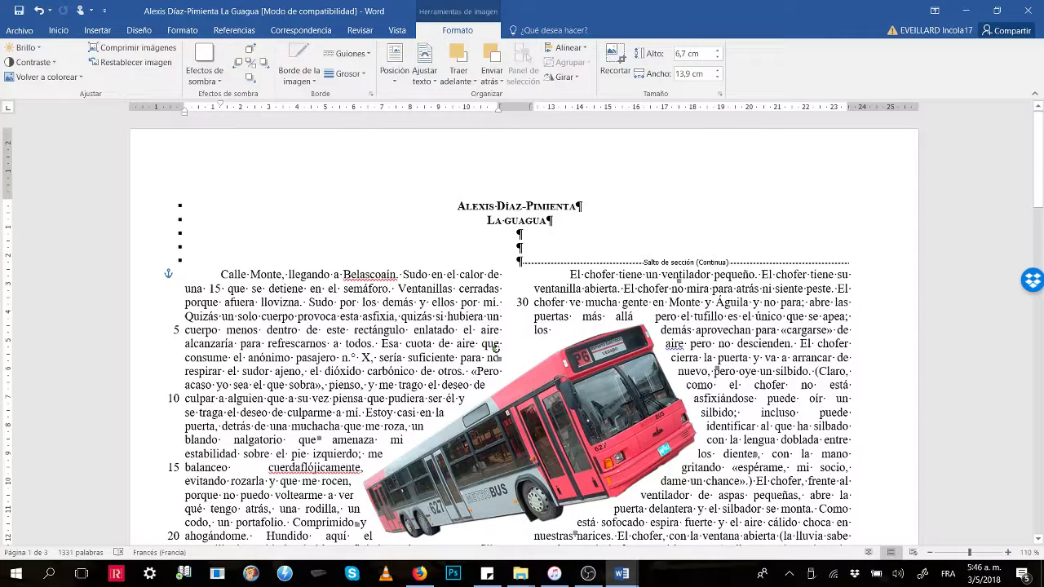
{"action": "left_click_drag", "start_coordinate": [492, 349], "coordinate": [544, 379]}
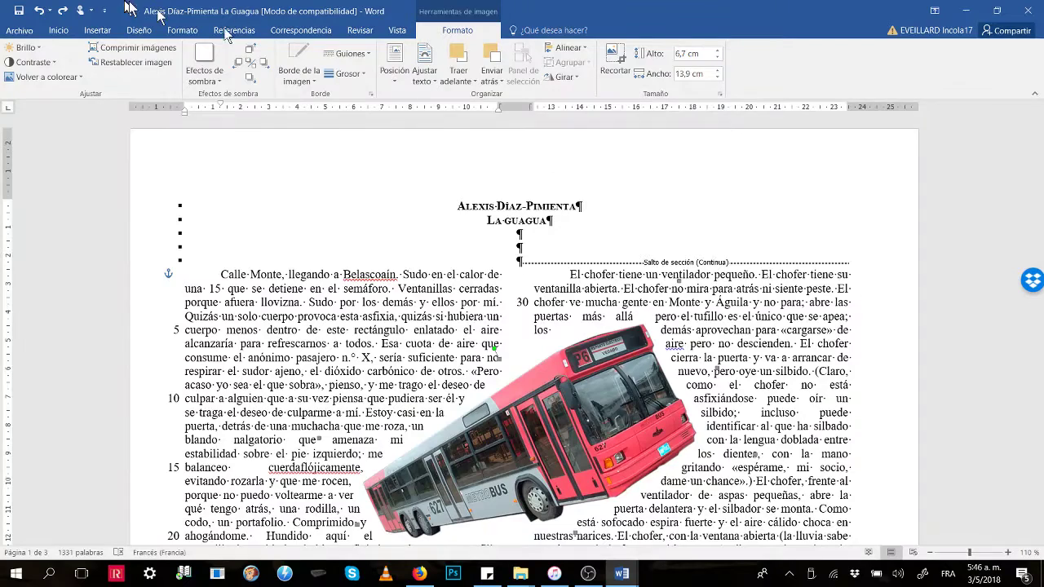
Flip the tilted bus picture horizontally and deselect it
{"action": "left_click", "coordinate": [578, 80]}
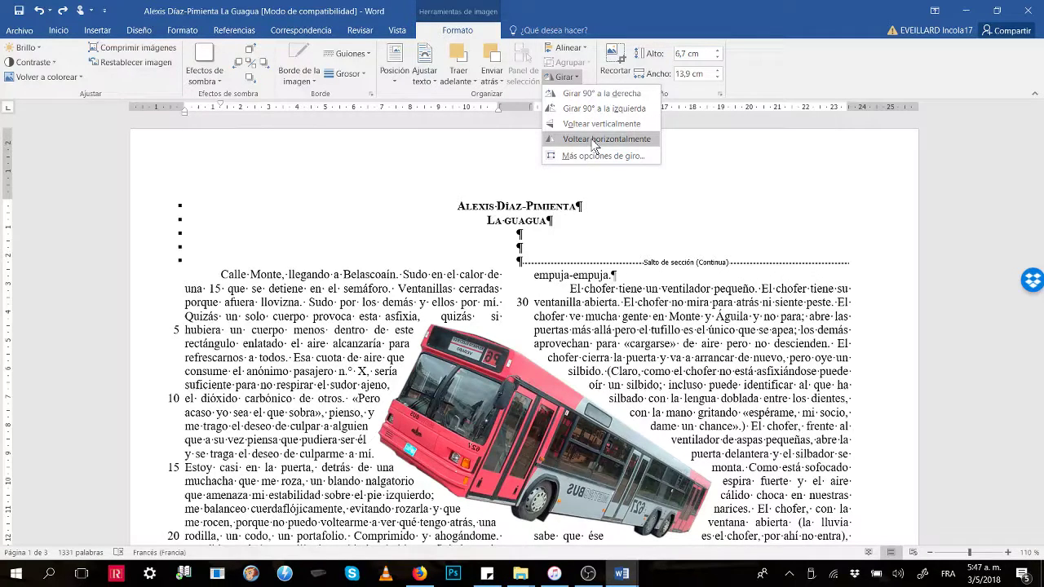
{"action": "left_click", "coordinate": [593, 140]}
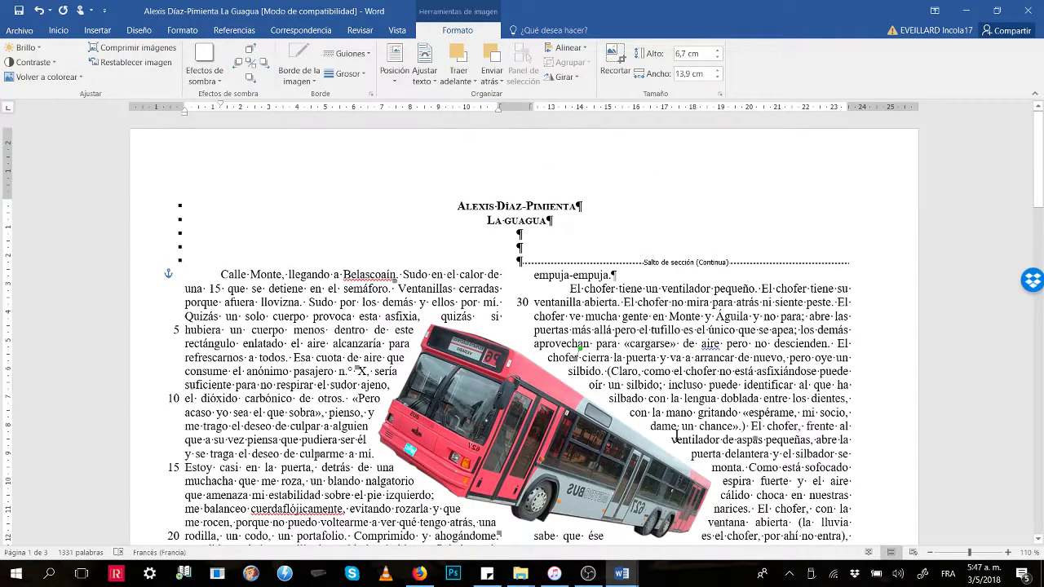
{"action": "scroll", "coordinate": [701, 379], "scroll_direction": "down", "scroll_amount": 2}
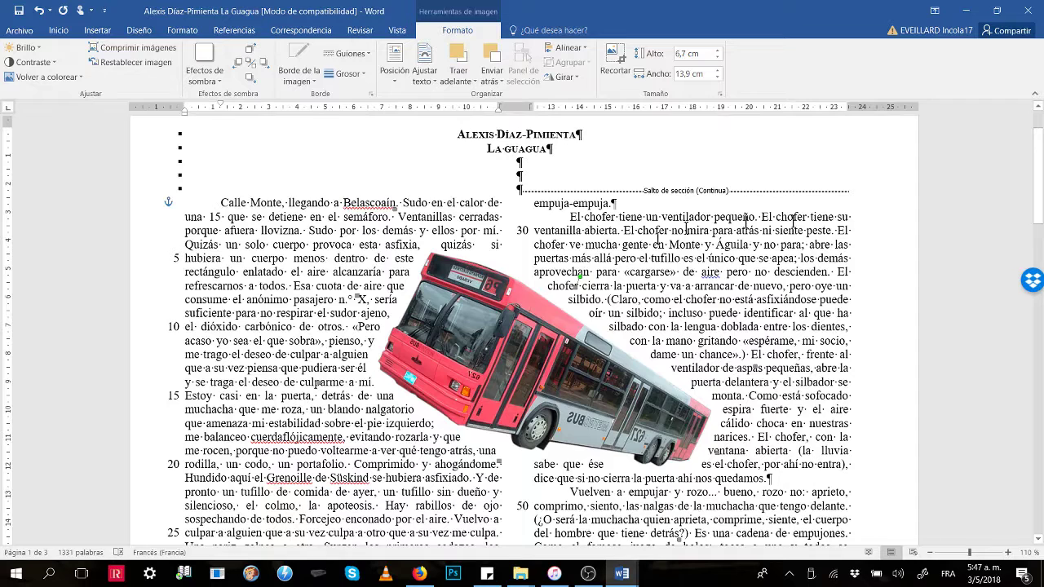
{"action": "left_click", "coordinate": [734, 135]}
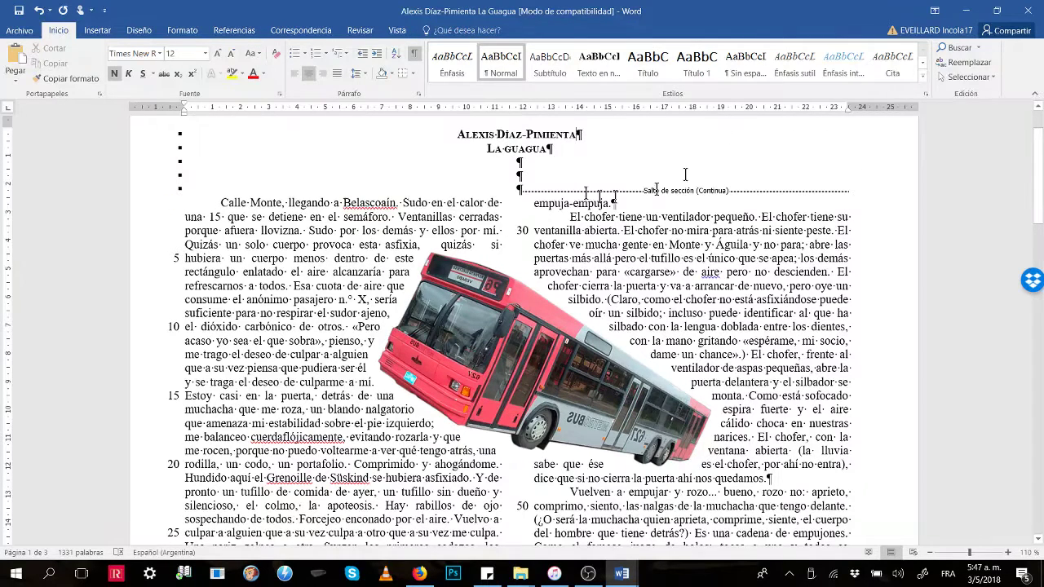
Set the bus picture's contrast to +20% and deselect the picture
{"action": "left_click", "coordinate": [542, 367]}
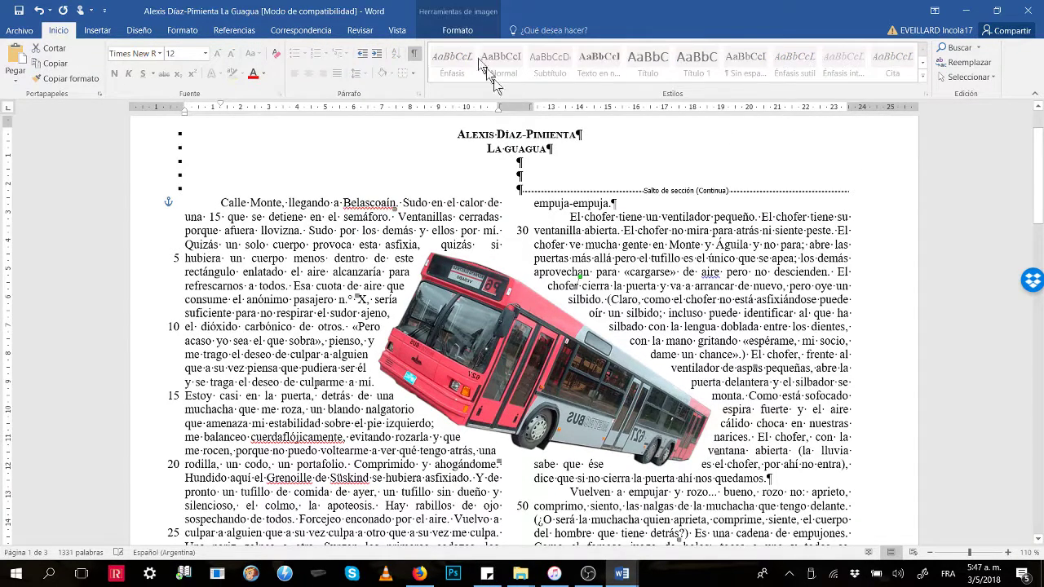
{"action": "left_click", "coordinate": [454, 27]}
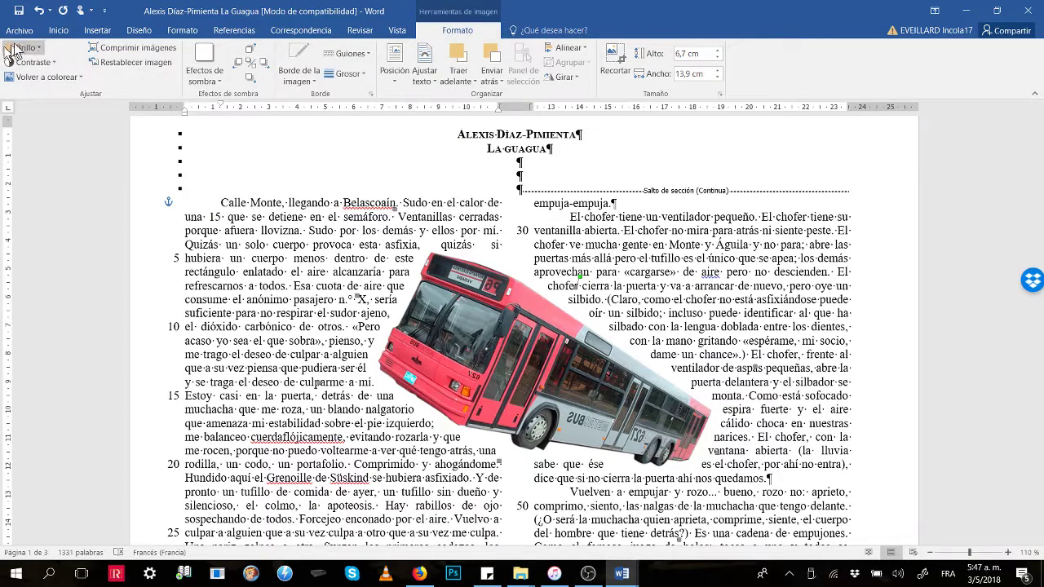
{"action": "left_click", "coordinate": [52, 63]}
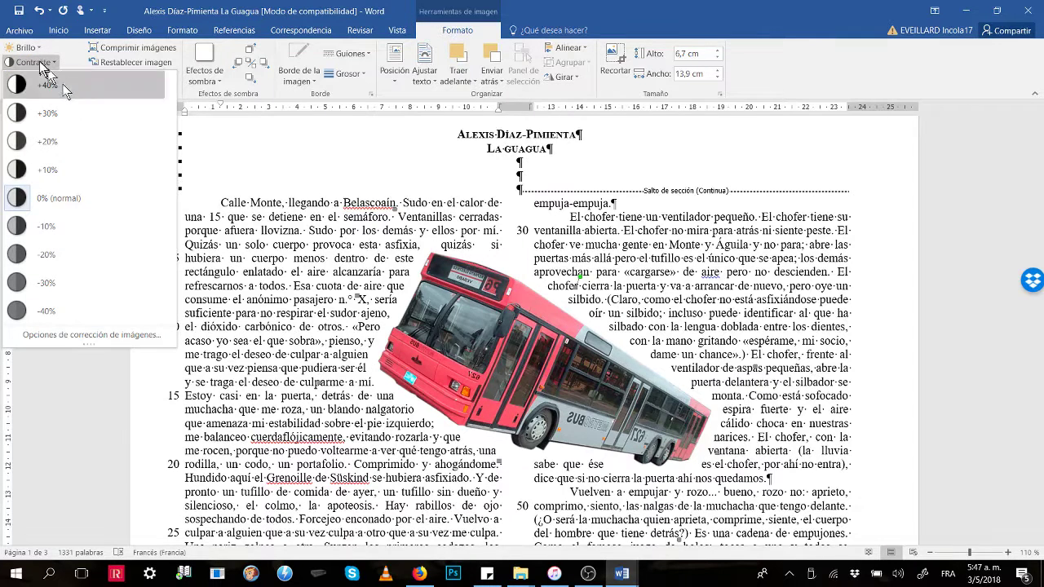
{"action": "left_click", "coordinate": [38, 47]}
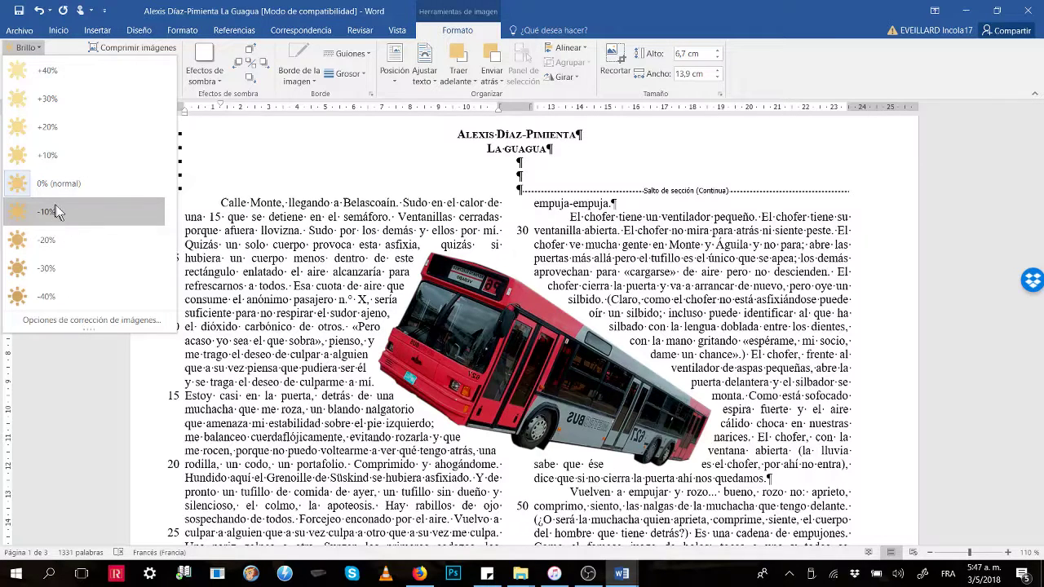
{"action": "left_click", "coordinate": [39, 49]}
{"action": "left_click", "coordinate": [34, 62]}
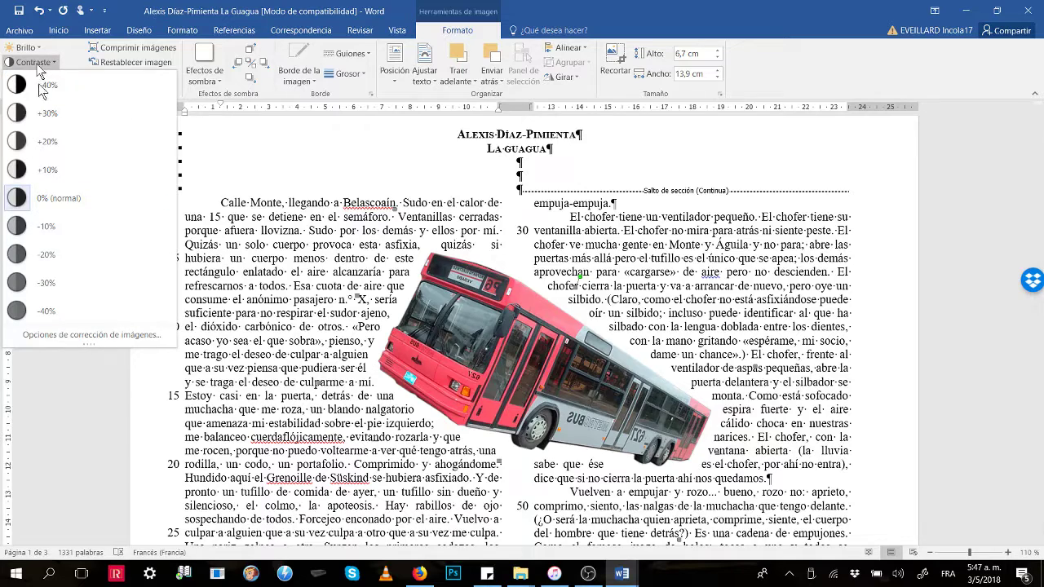
{"action": "left_click", "coordinate": [58, 151]}
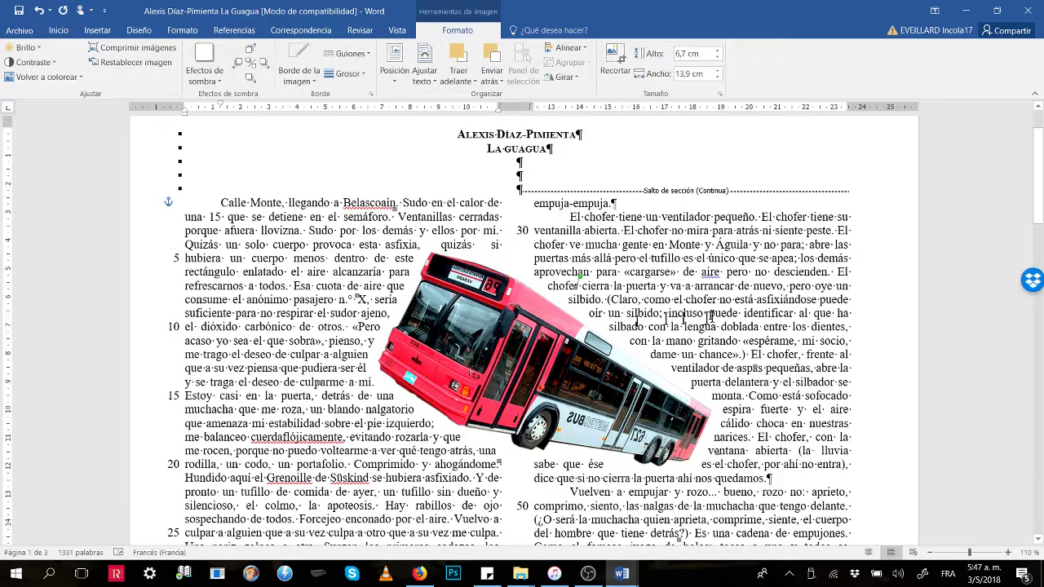
{"action": "left_click", "coordinate": [738, 278]}
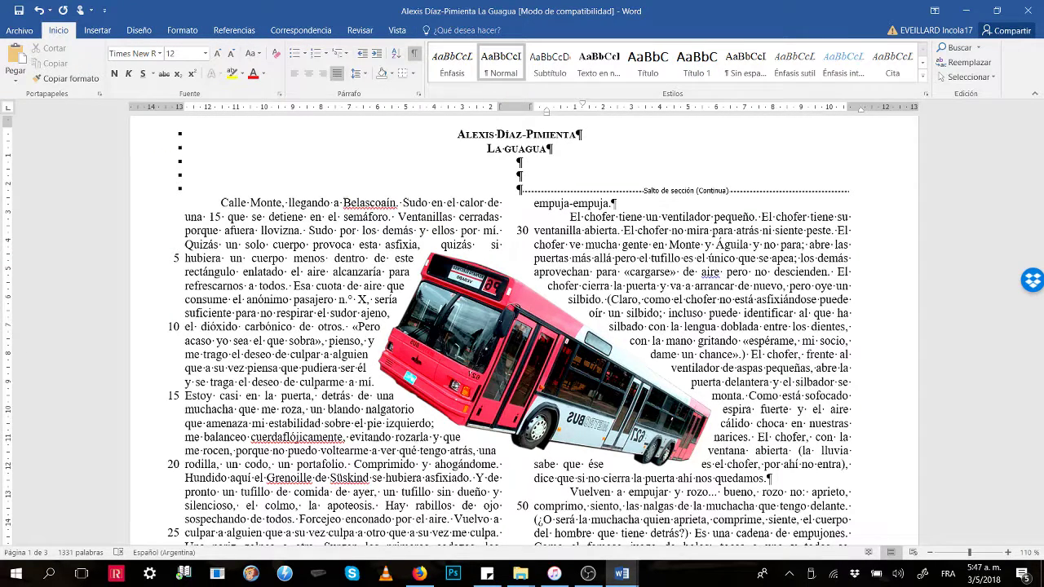